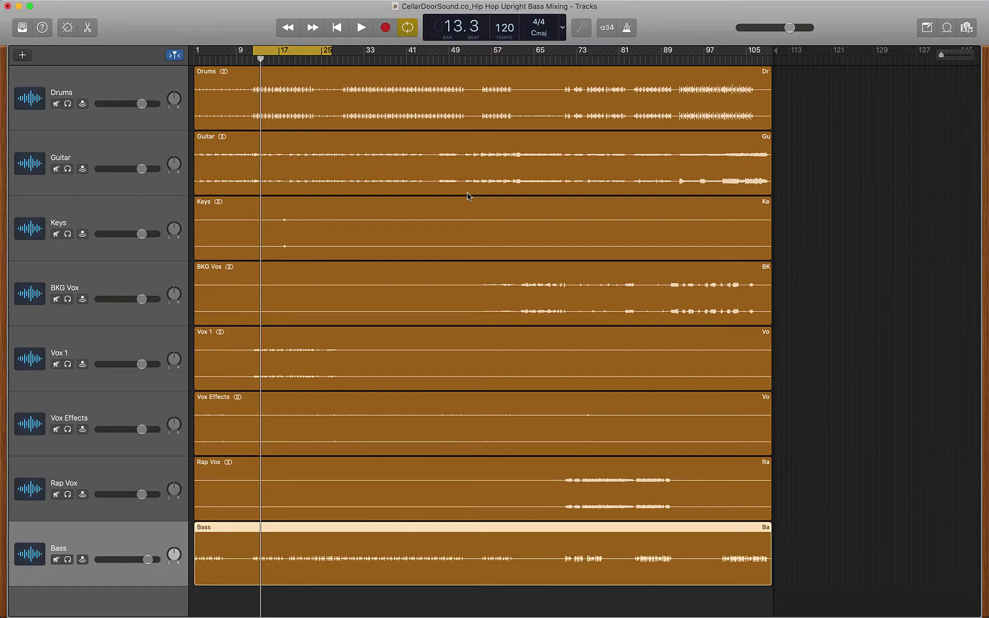
Step: Switch to the web browser, view the free vocal presets page and its download page, and return to the GarageBand project
key(super+Tab)
key(super+Tab)
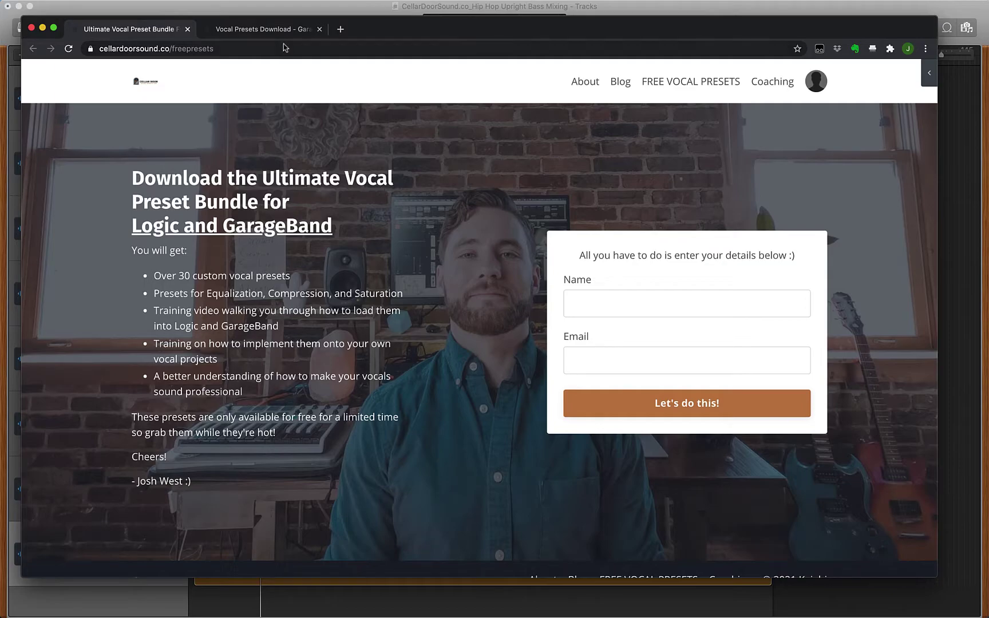
click(241, 29)
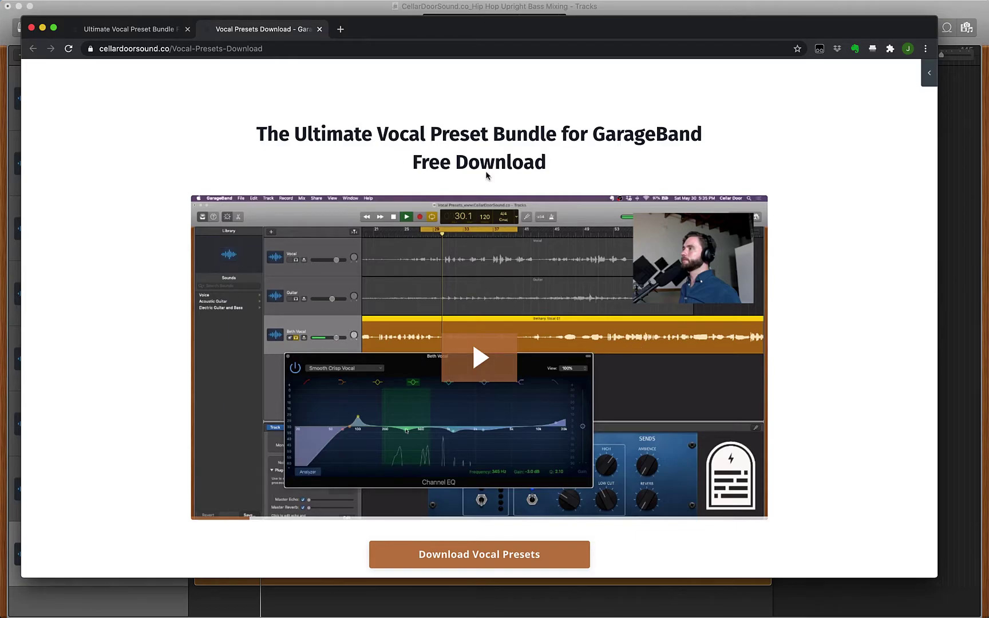
click(374, 12)
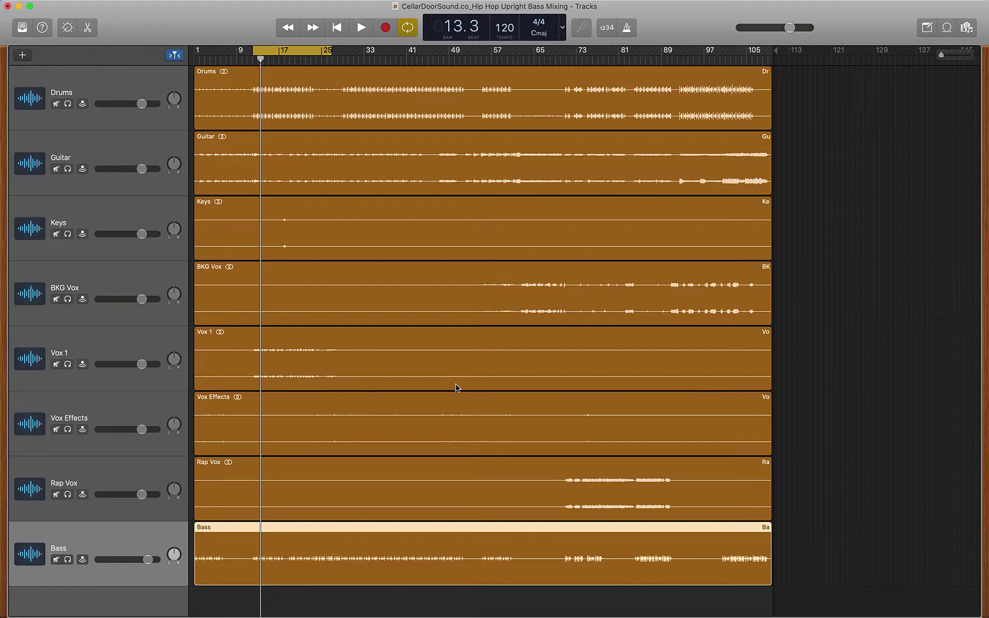
Step: Play back a few bars of the full mix within the cycle region
key(space)
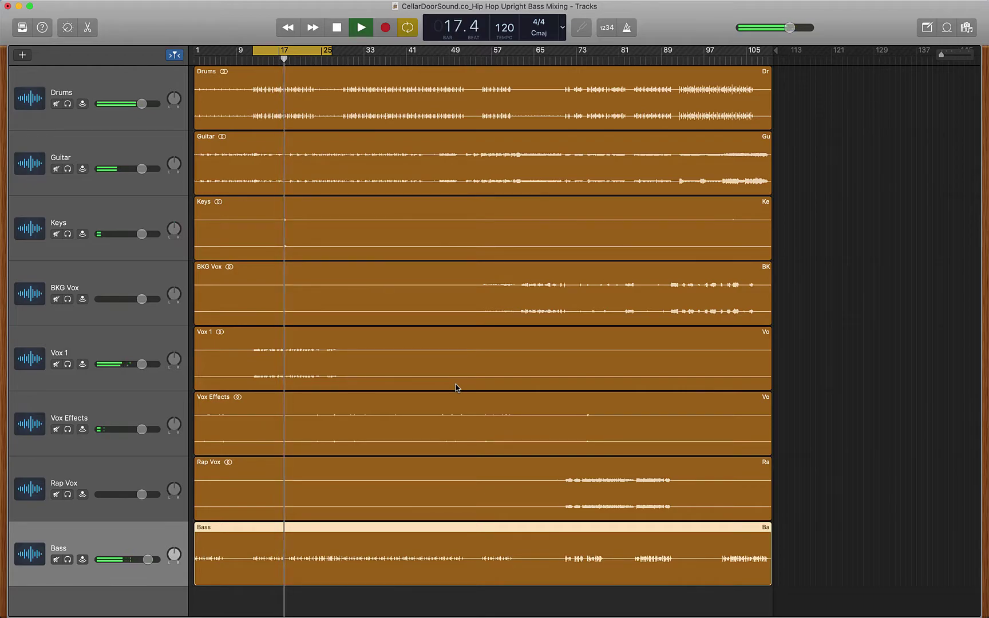
key(space)
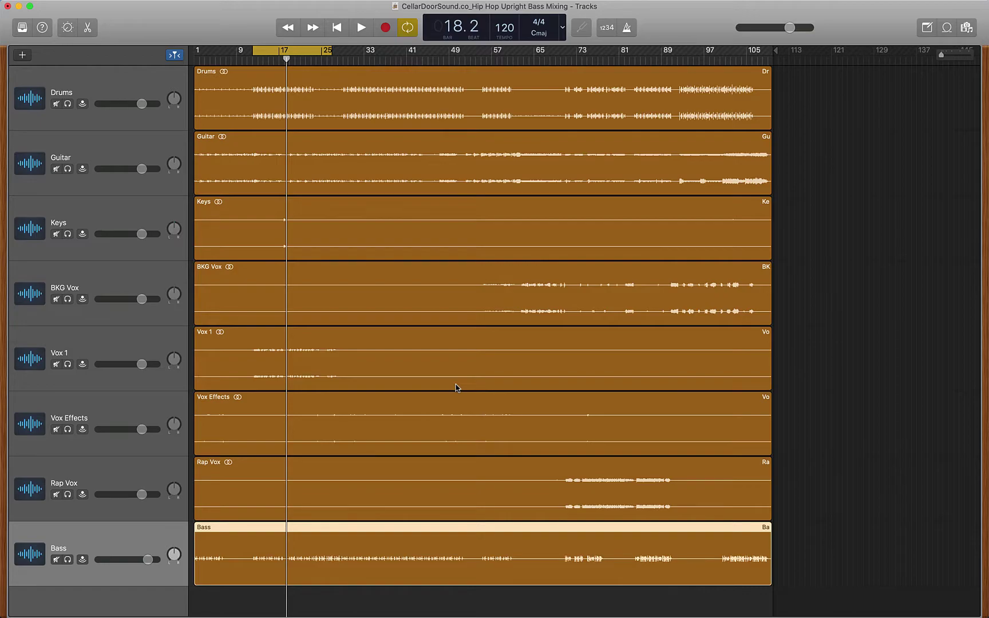
Step: Show the Bass track's Smart Controls, solo the track and play it back on its own
double_click(103, 539)
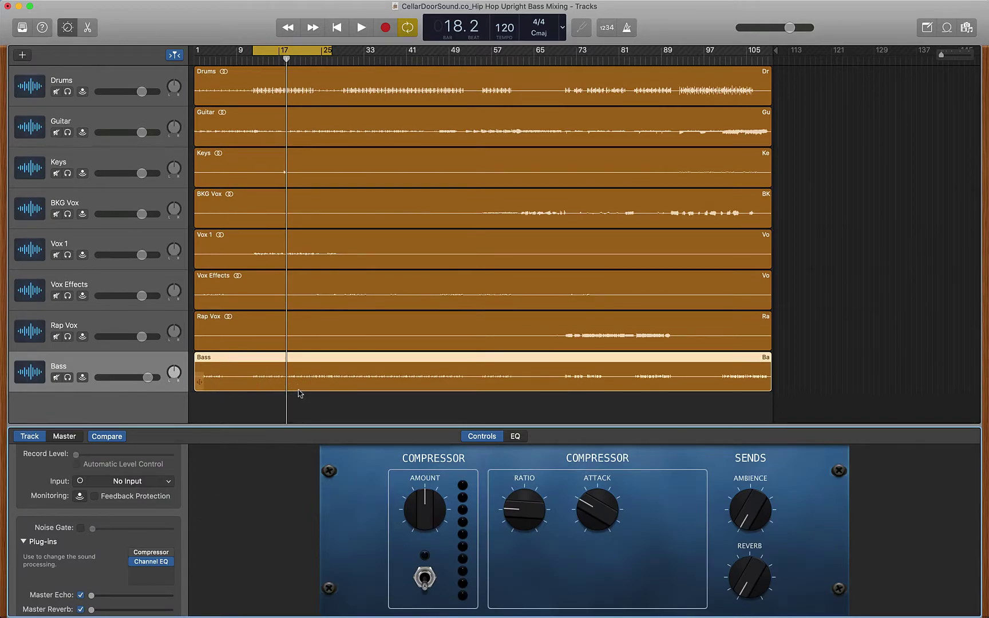
click(68, 378)
click(255, 398)
key(space)
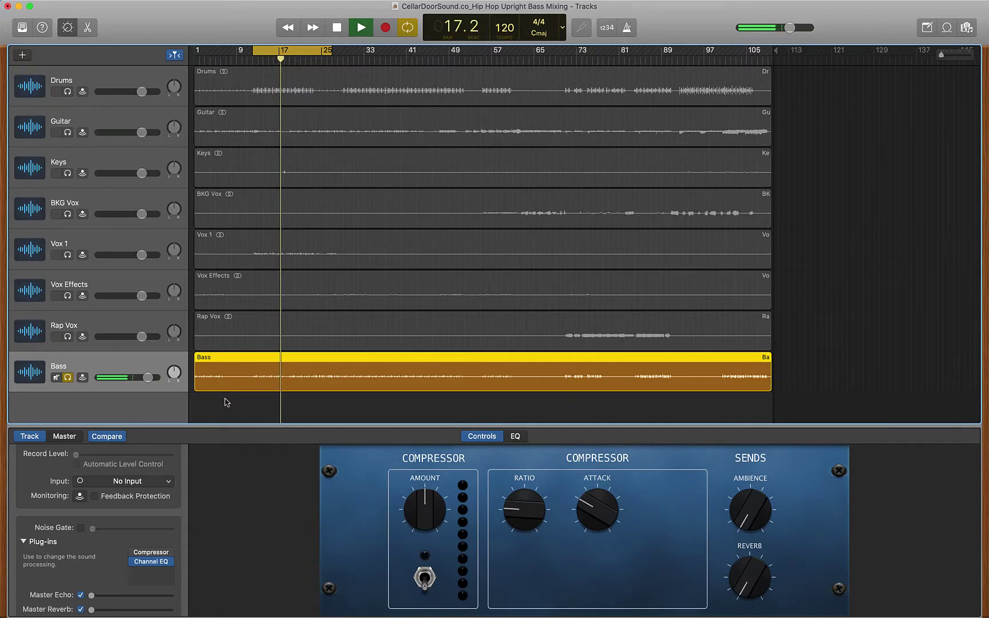
key(space)
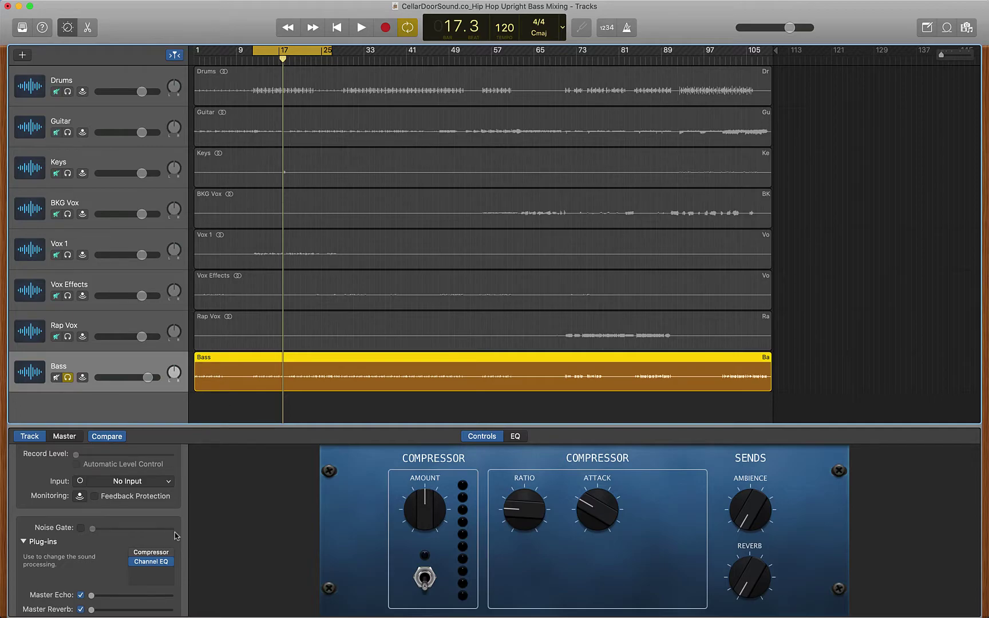
Step: Enable the Compressor plug-in on the Bass track and load its Dynamic Vocal preset
click(137, 553)
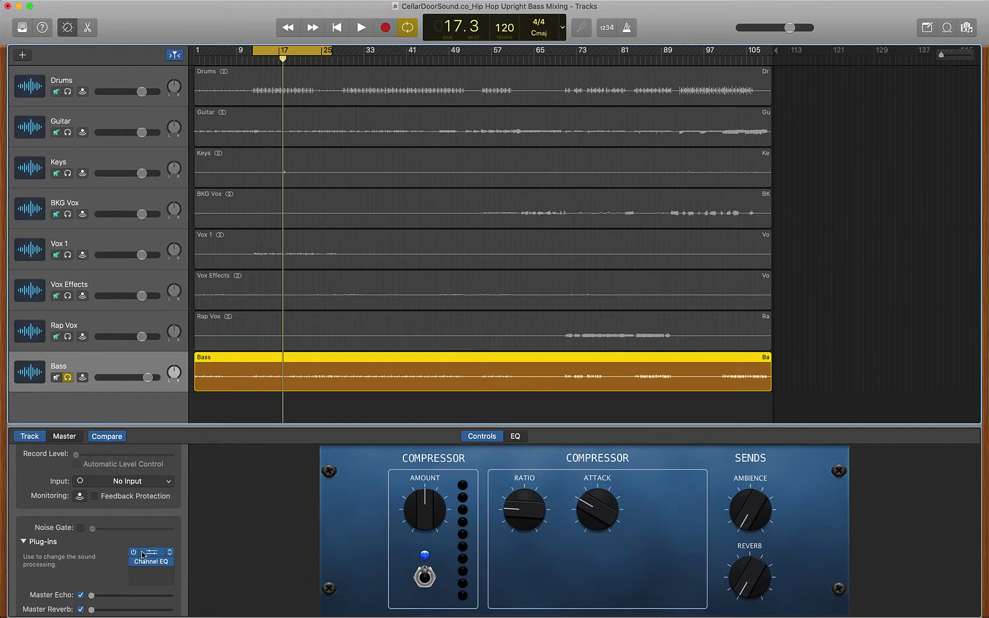
click(152, 553)
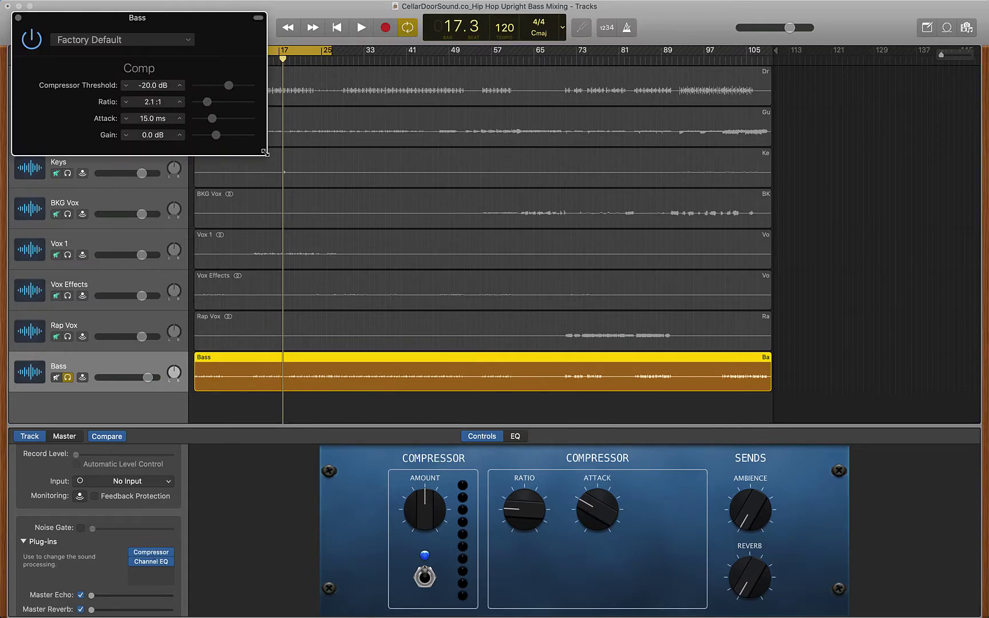
drag(209, 19, 281, 44)
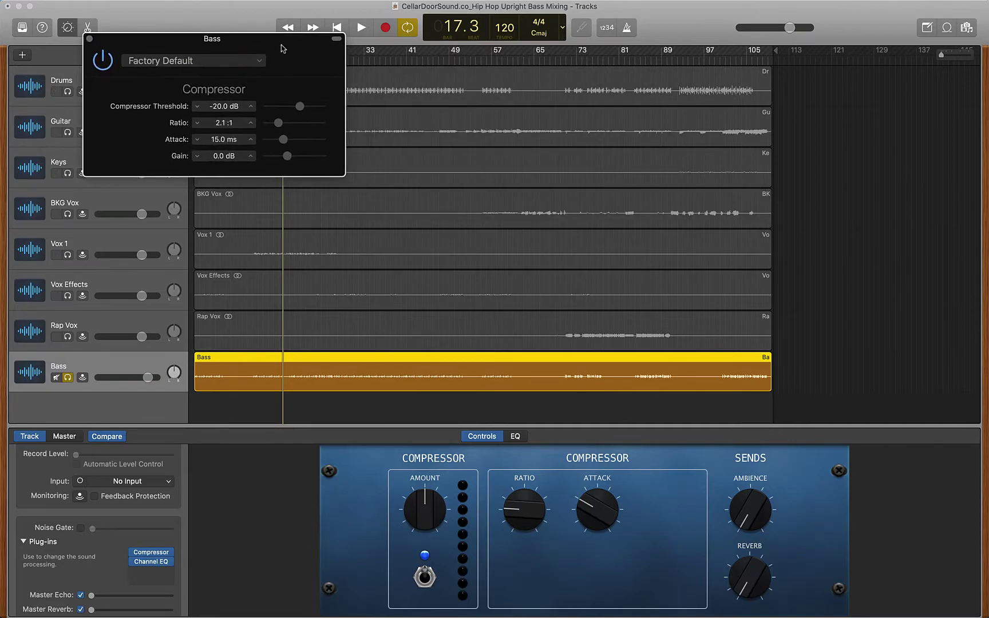
click(247, 64)
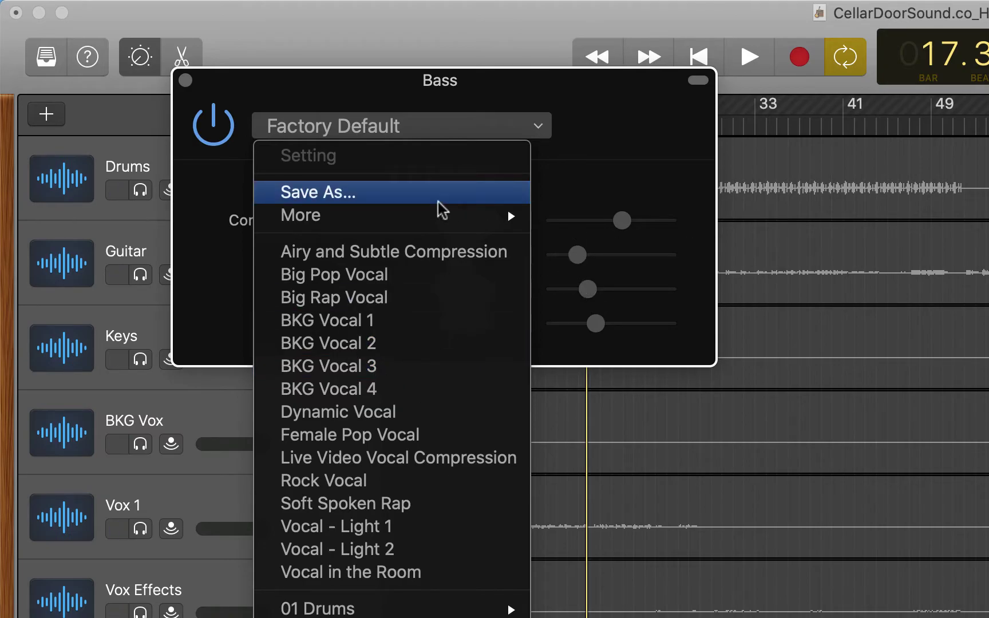
click(391, 409)
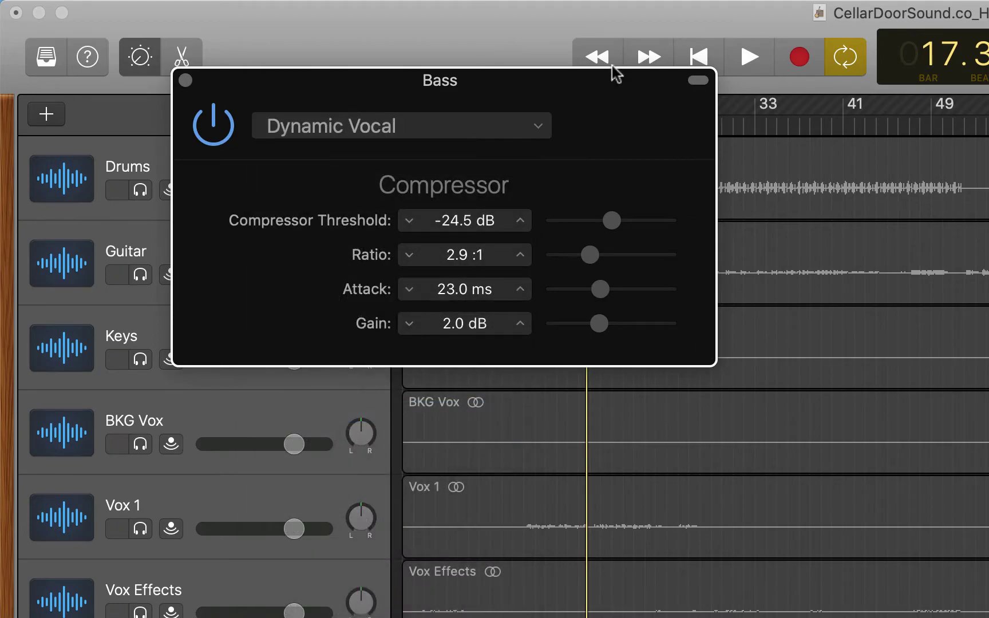
Step: Set the Bass compressor's ratio to 4.1:1 and its threshold to -13.5 dB
drag(593, 90, 555, 158)
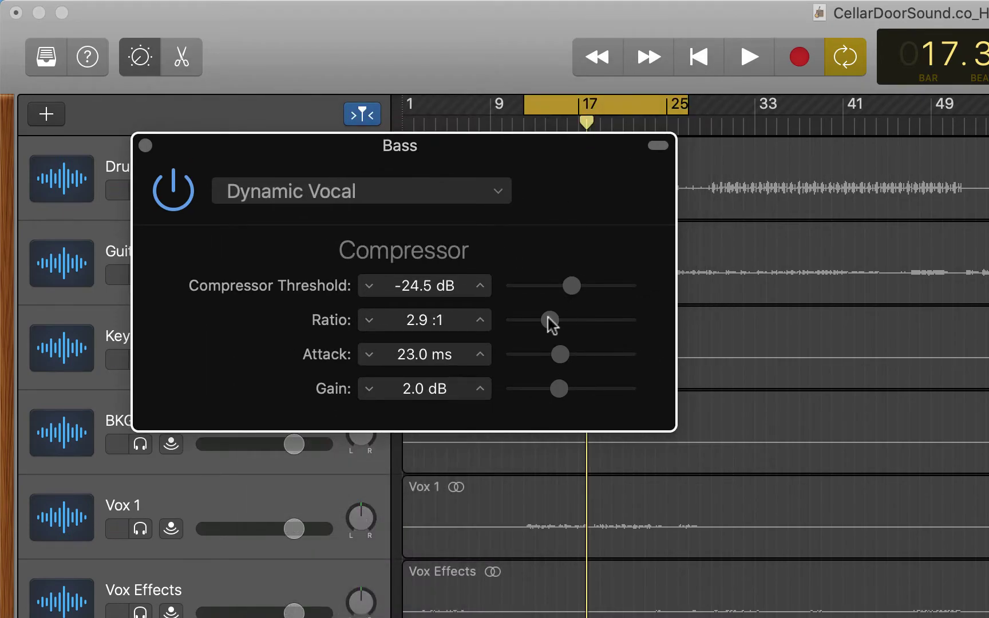
drag(551, 322, 562, 321)
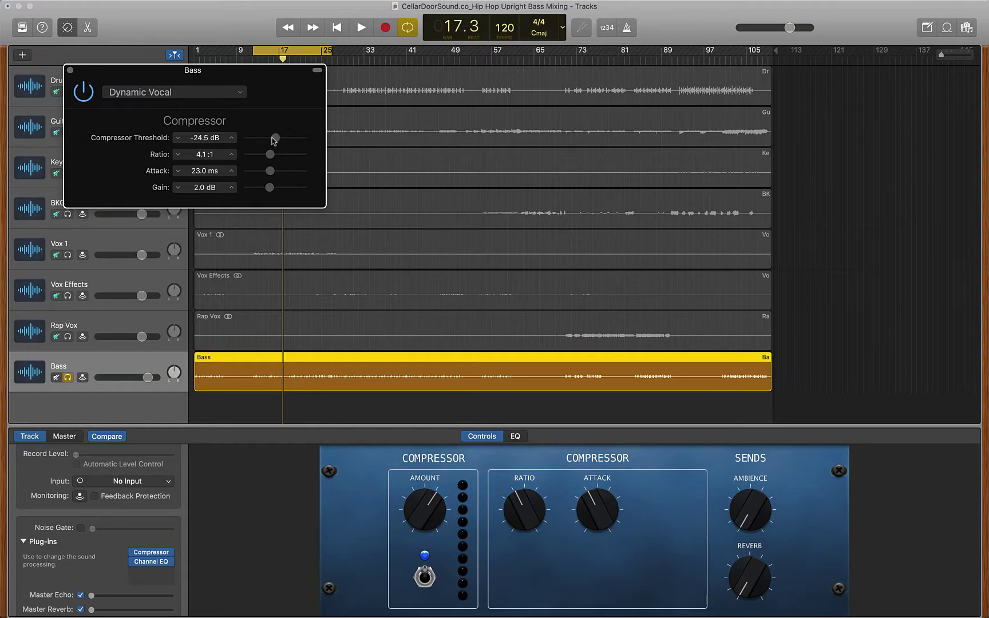
mouse_move(276, 141)
mouse_down()
mouse_move(288, 141)
mouse_move(263, 141)
mouse_move(287, 141)
mouse_up()
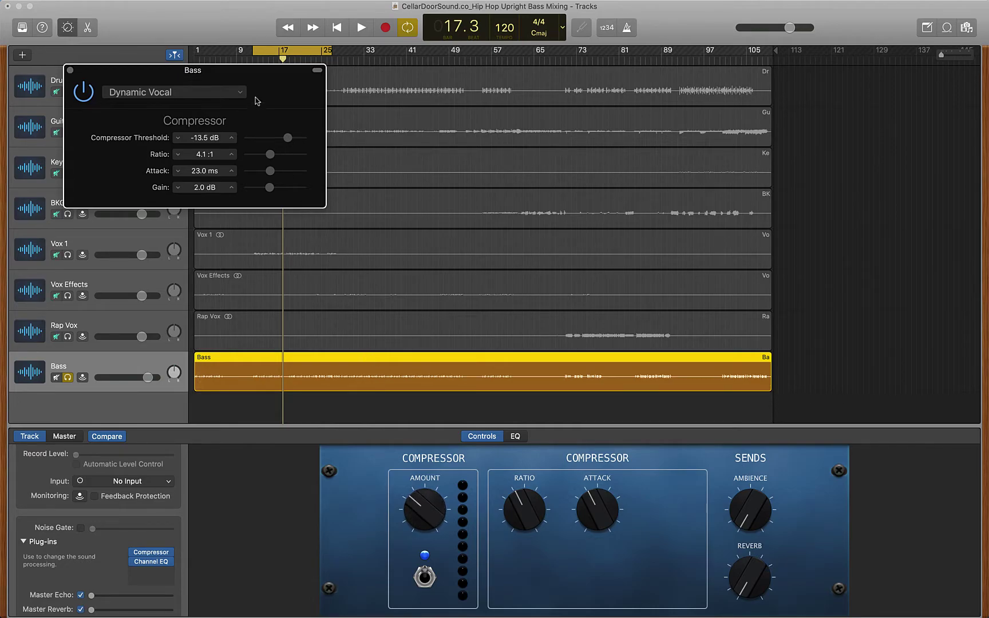
Step: Lower the Bass compressor's threshold to -31.0 dB while listening to the track, and close the compressor window
drag(256, 75, 317, 413)
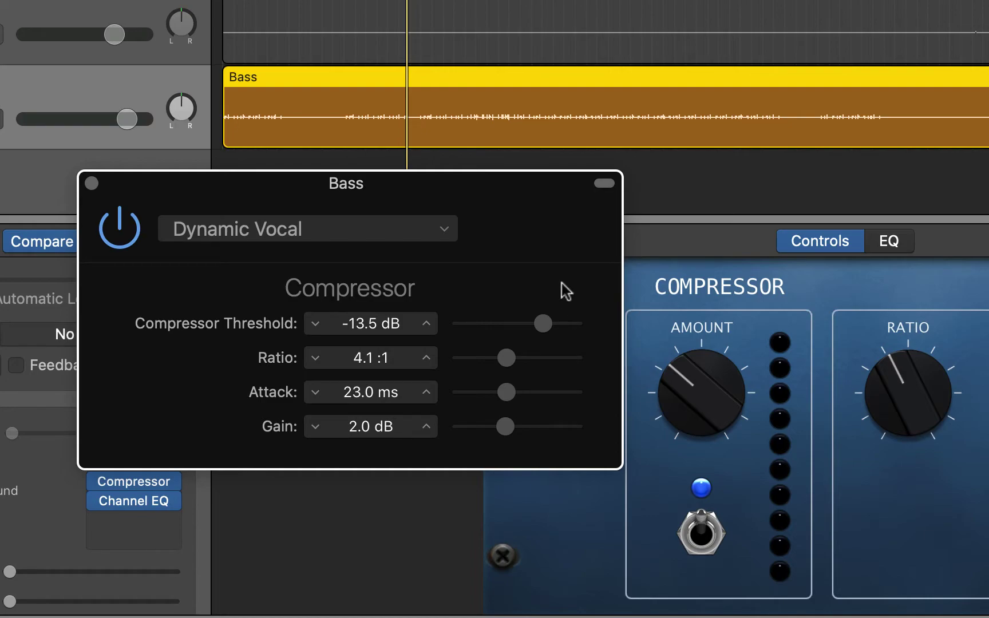
key(space)
drag(544, 322, 505, 322)
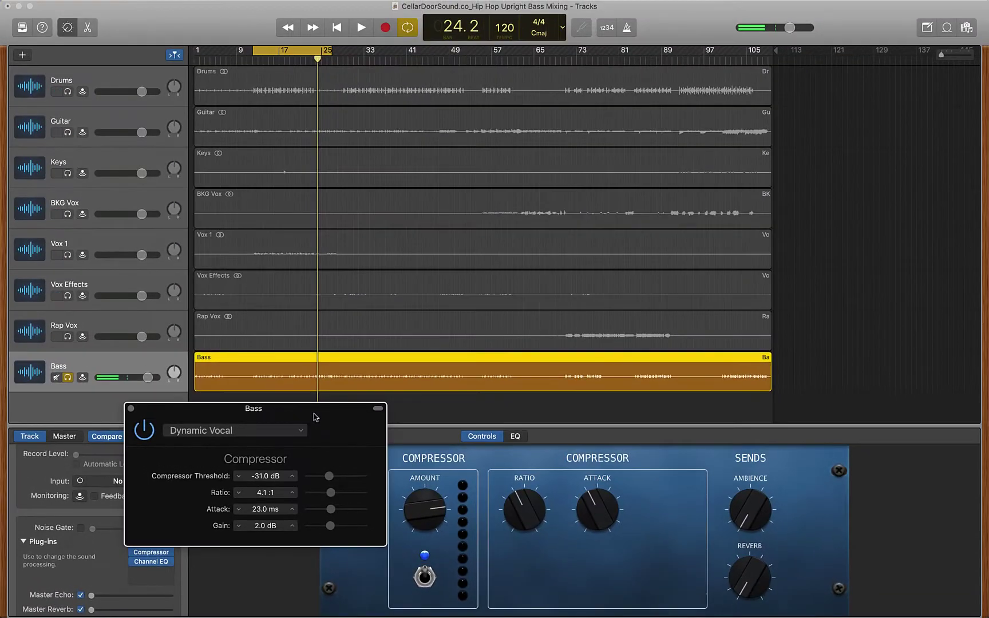
drag(314, 413, 334, 224)
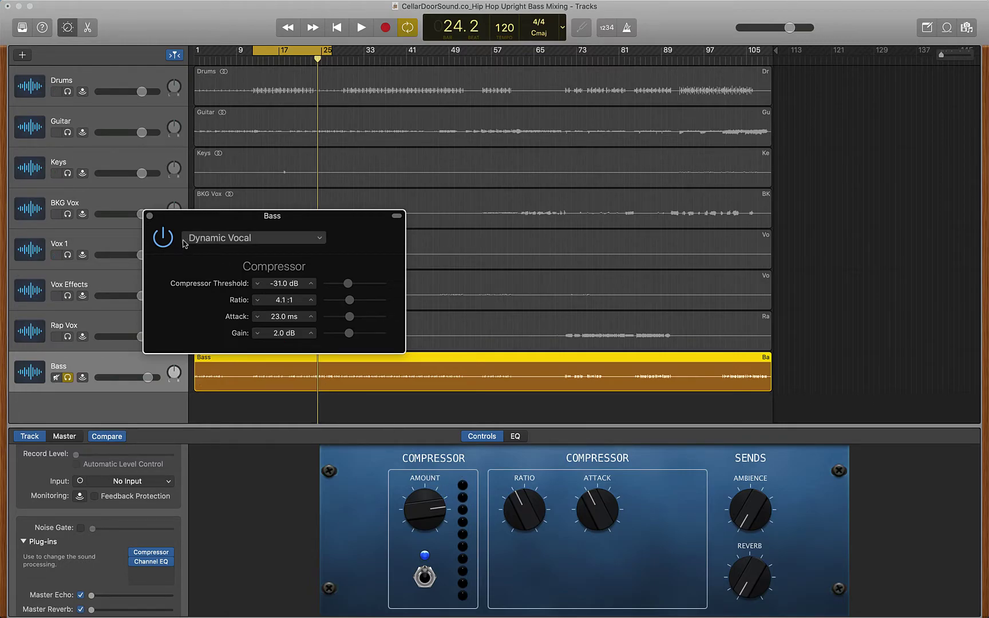
click(150, 216)
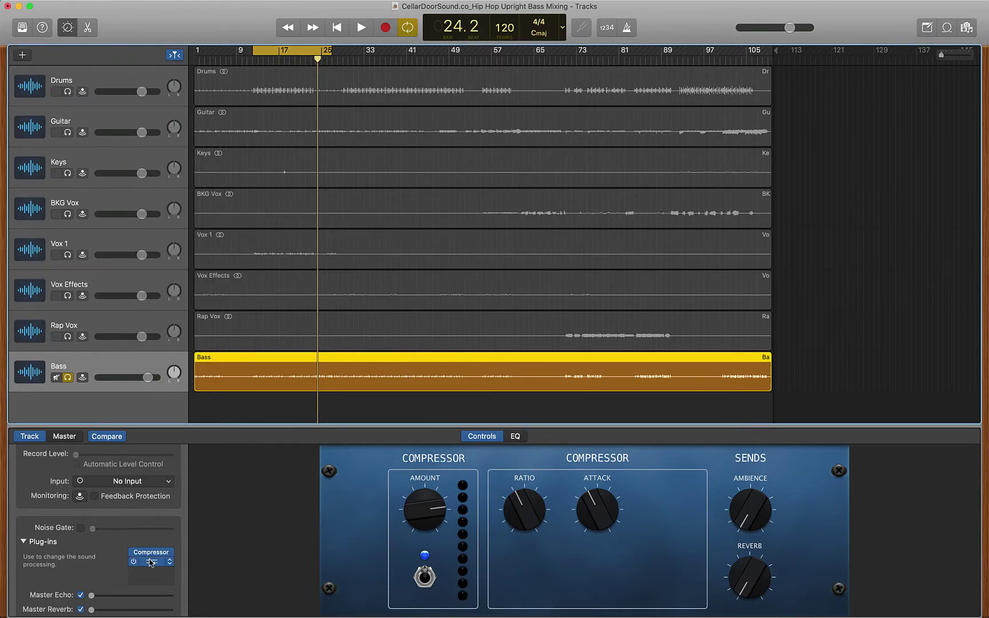
Step: Open the Bass track's Channel EQ and boost the low shelf by +7.0 dB at 47.5 Hz during playback
click(151, 561)
drag(265, 27, 452, 156)
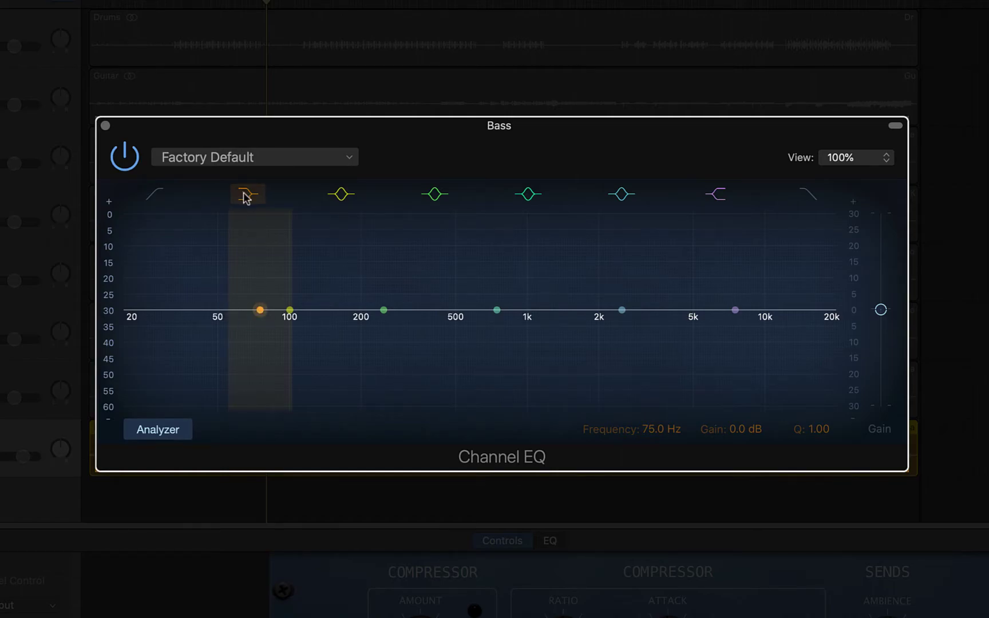
mouse_move(261, 307)
mouse_down()
mouse_move(252, 260)
mouse_move(262, 241)
mouse_move(249, 309)
mouse_up()
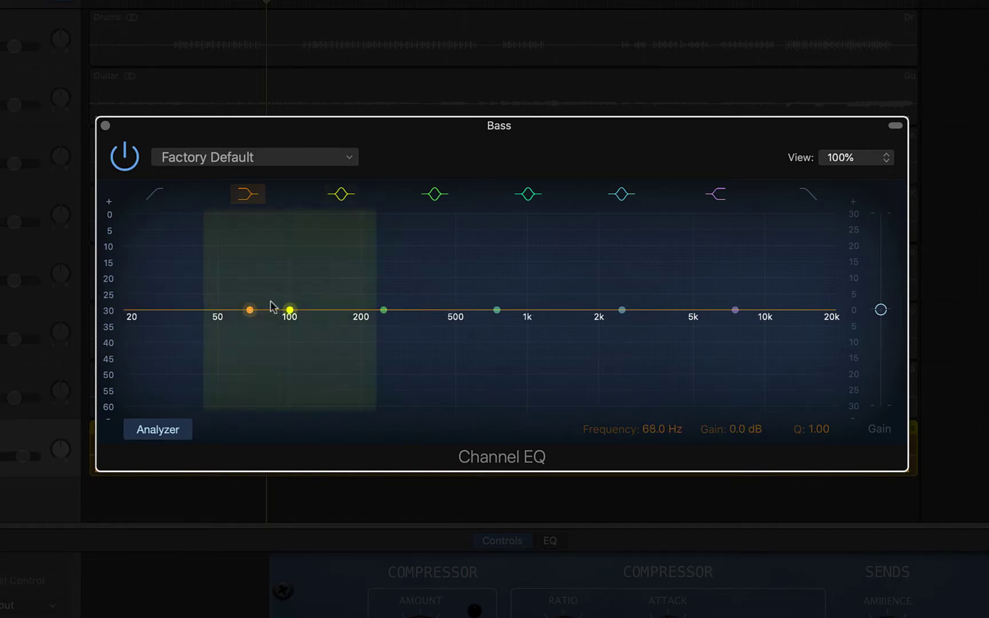
key(space)
drag(252, 310, 211, 278)
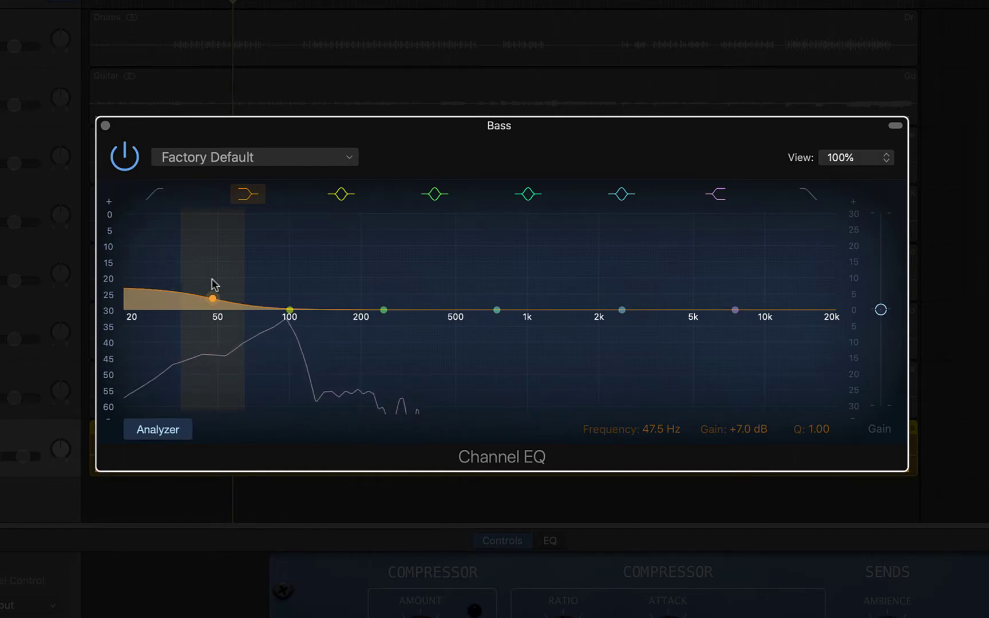
Step: Compare the bass with and without the low shelf boost by toggling that band, leaving it enabled
click(246, 195)
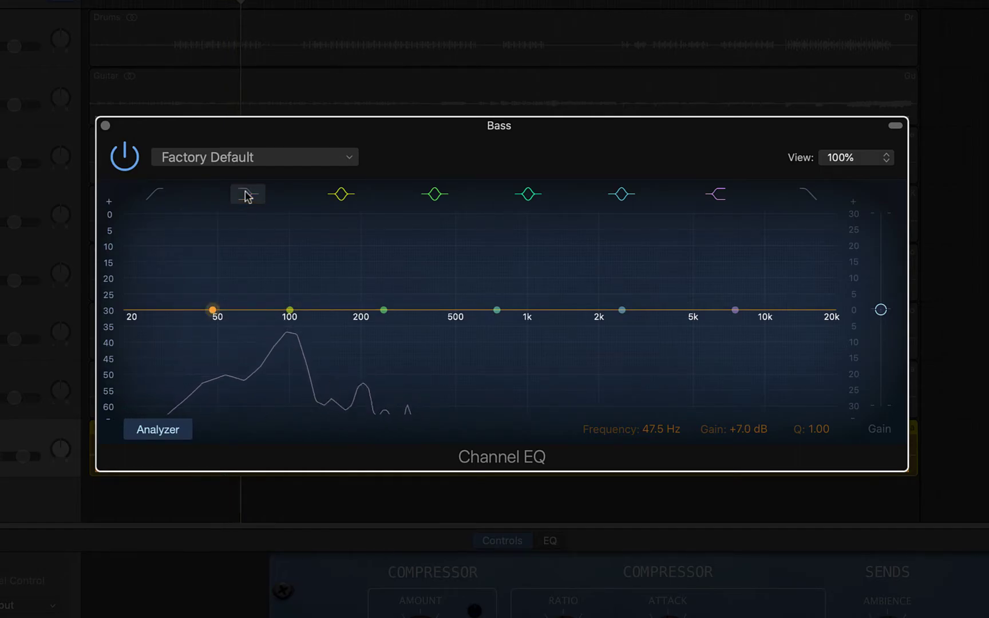
click(247, 196)
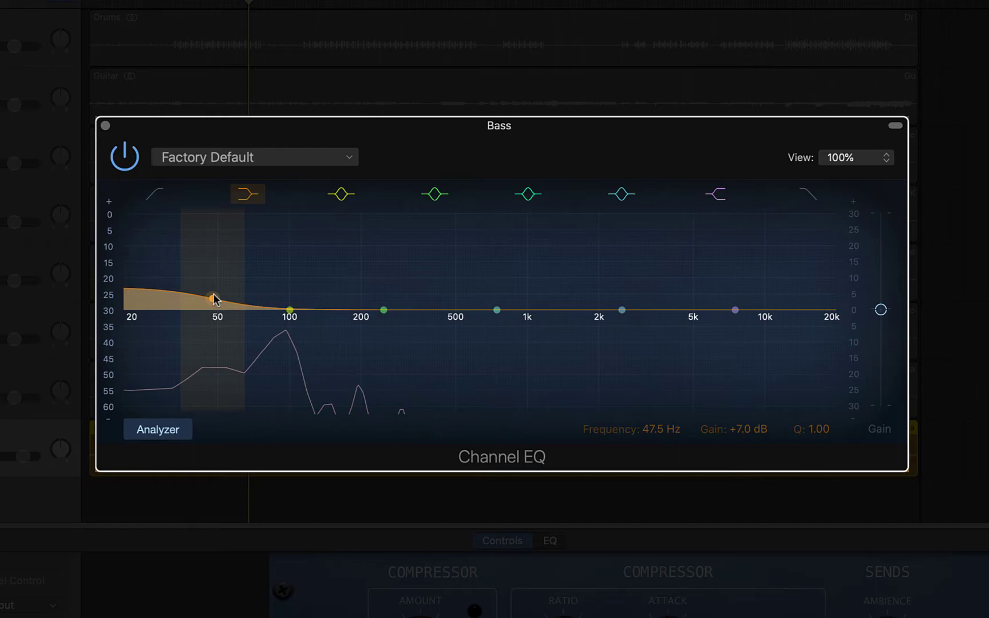
click(247, 199)
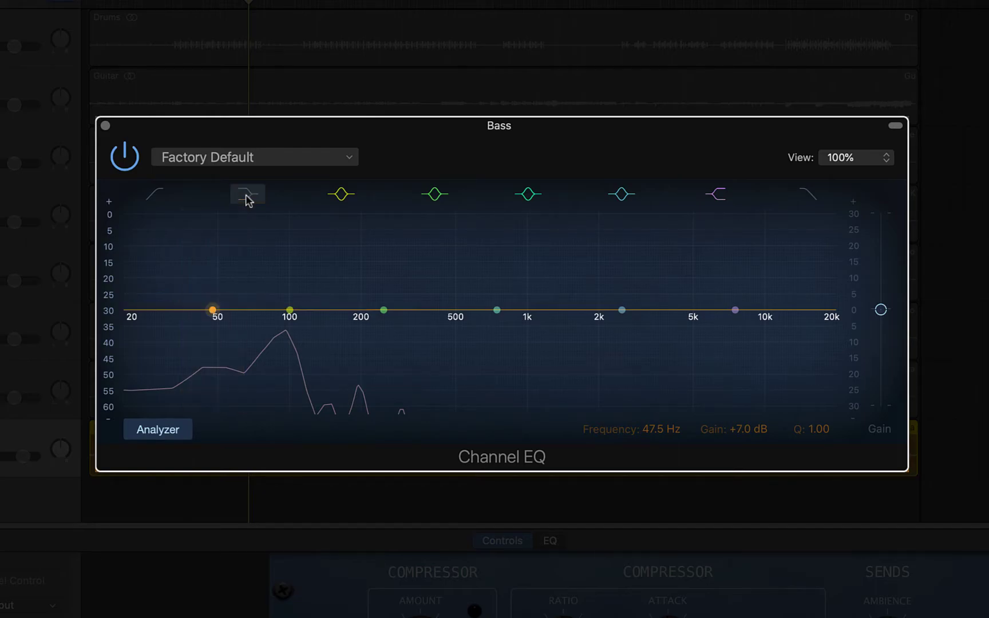
click(248, 200)
click(248, 200)
click(247, 200)
click(247, 199)
click(247, 199)
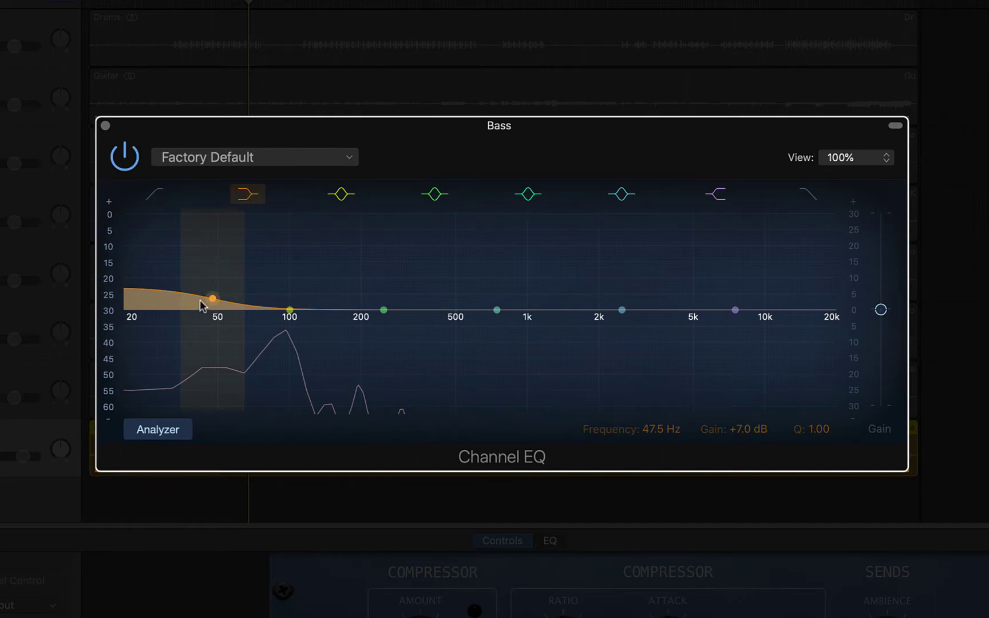
click(250, 196)
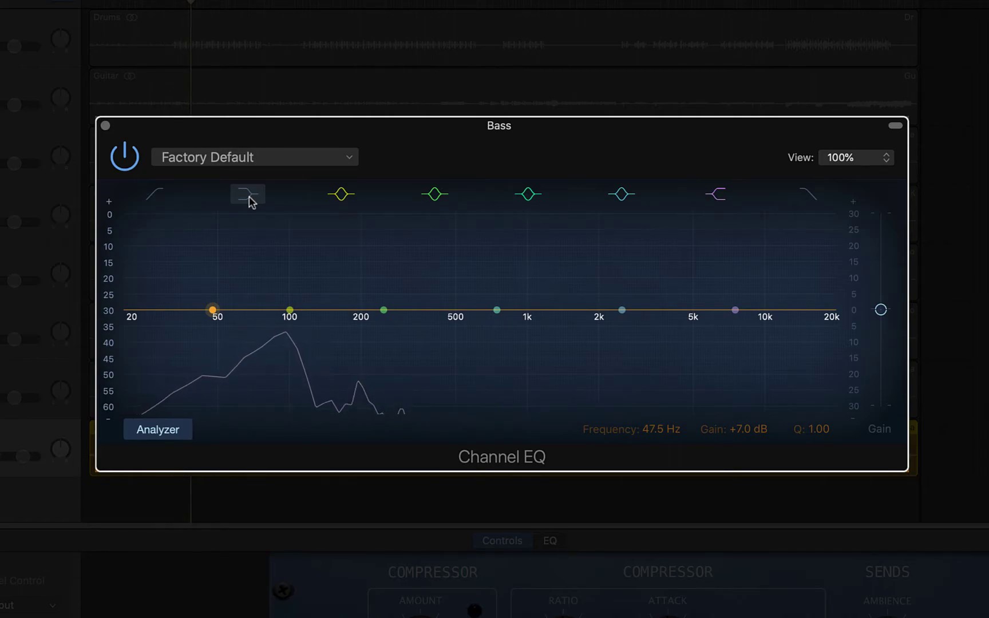
click(250, 198)
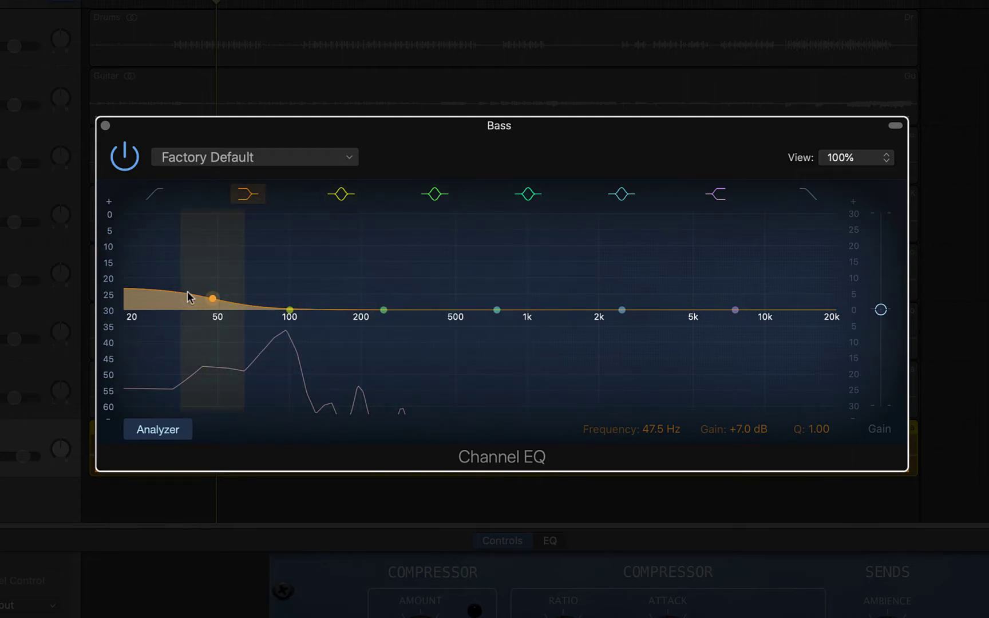
Step: Enable the Channel EQ's low cut filter and boost the high shelf by +6.0 dB at 7500 Hz
click(156, 195)
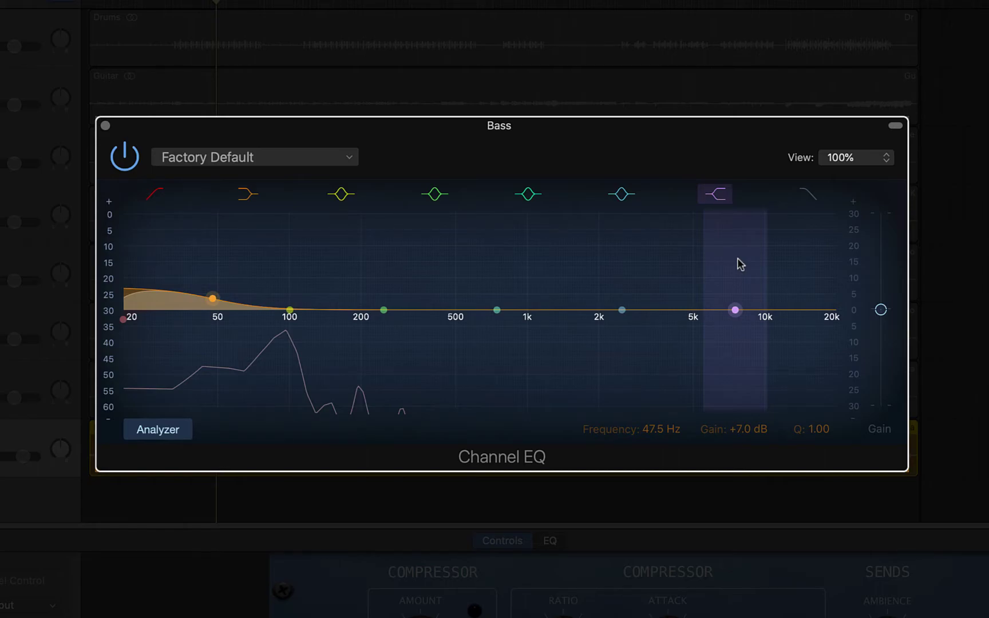
click(736, 310)
drag(736, 311, 704, 313)
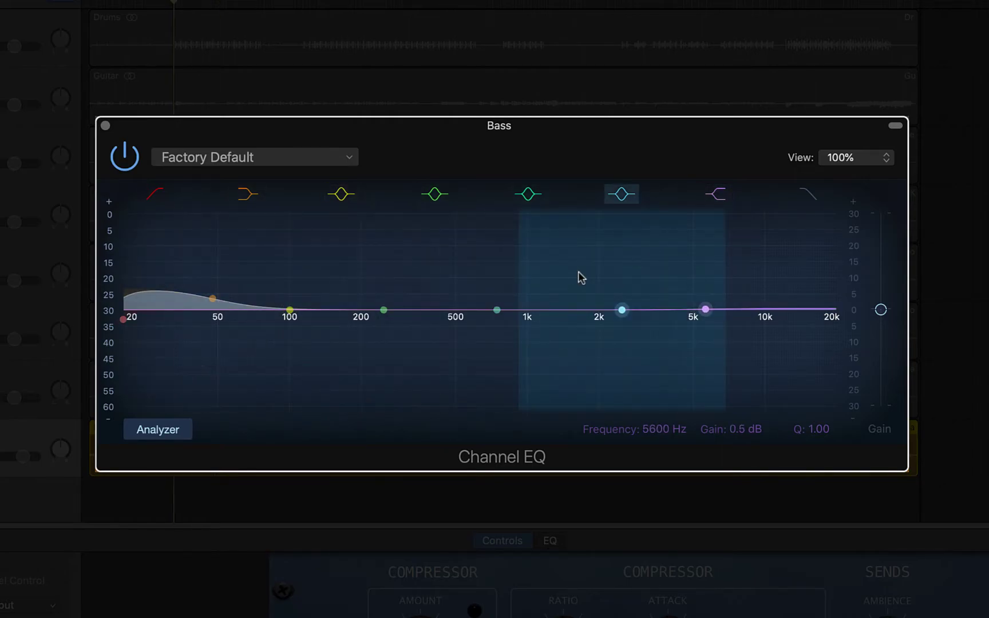
drag(706, 308, 739, 282)
Step: Compare the bass with and without the high shelf boost by toggling that band, leaving it enabled
click(720, 193)
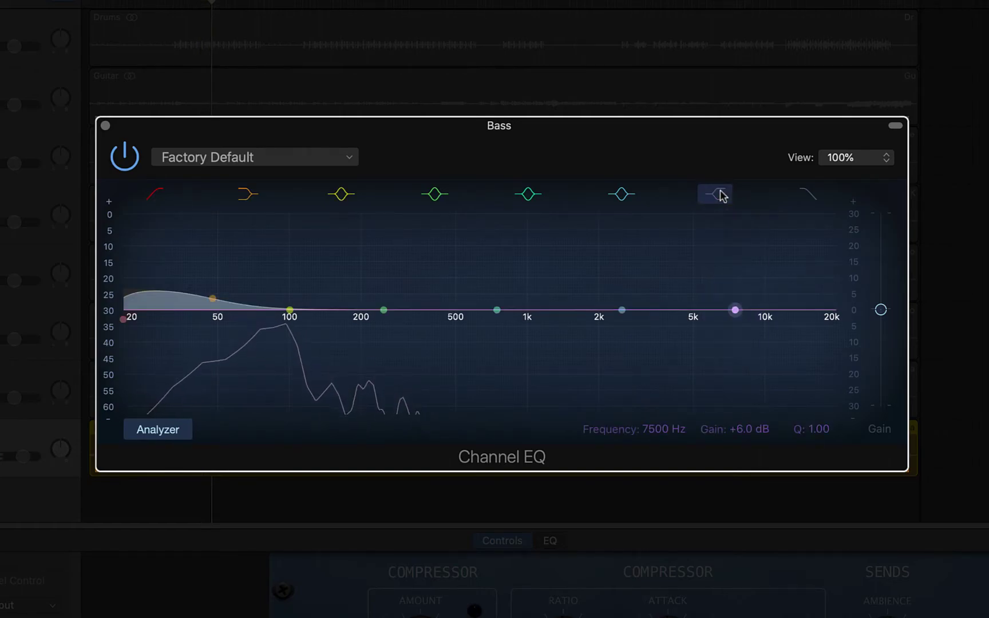
click(720, 194)
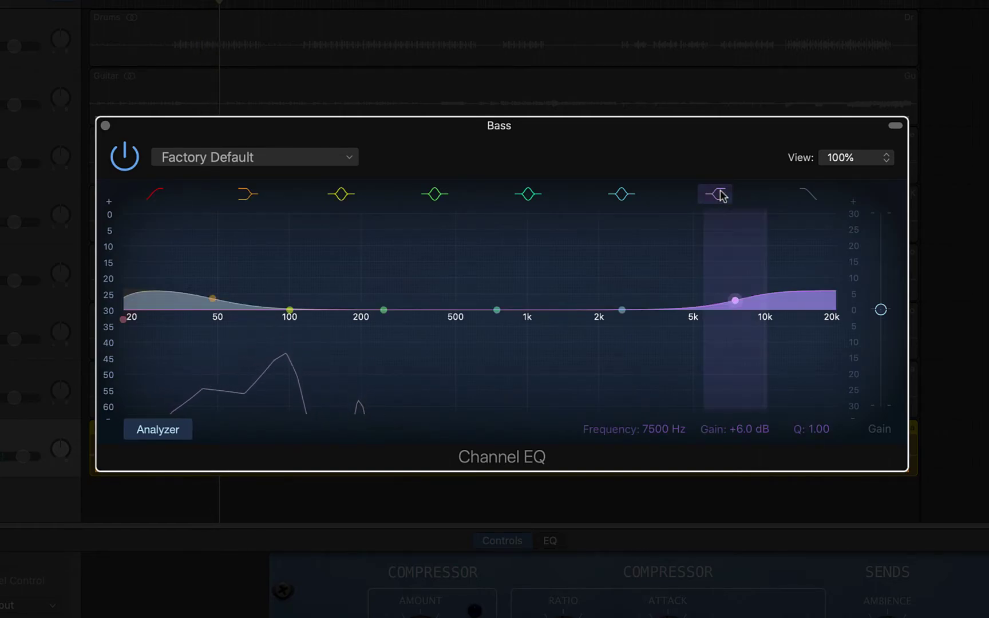
click(721, 194)
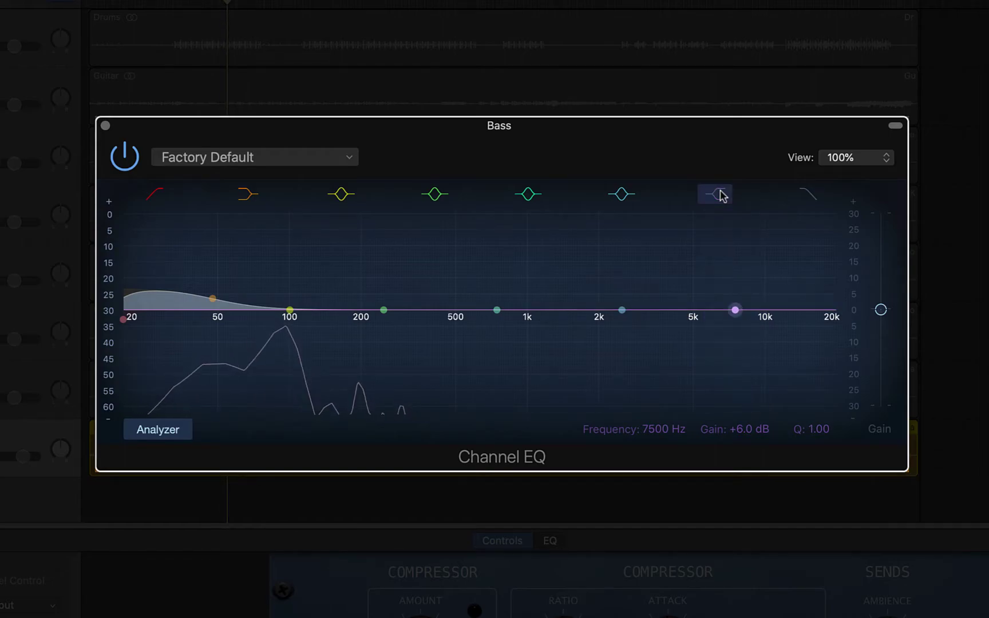
click(720, 195)
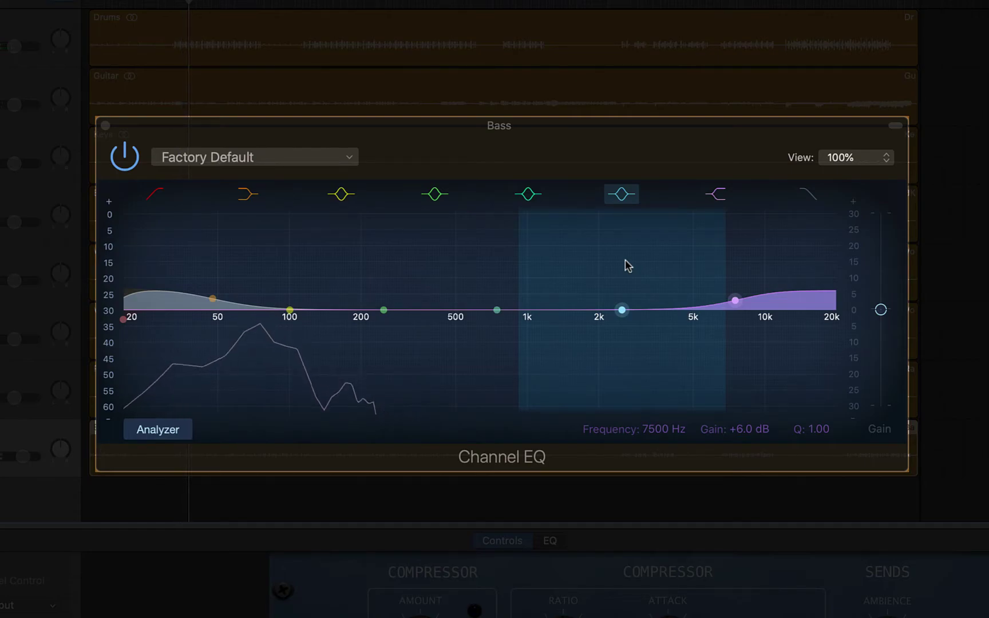
Step: Raise the Bass track's volume slightly and close its Channel EQ
drag(24, 460, 28, 463)
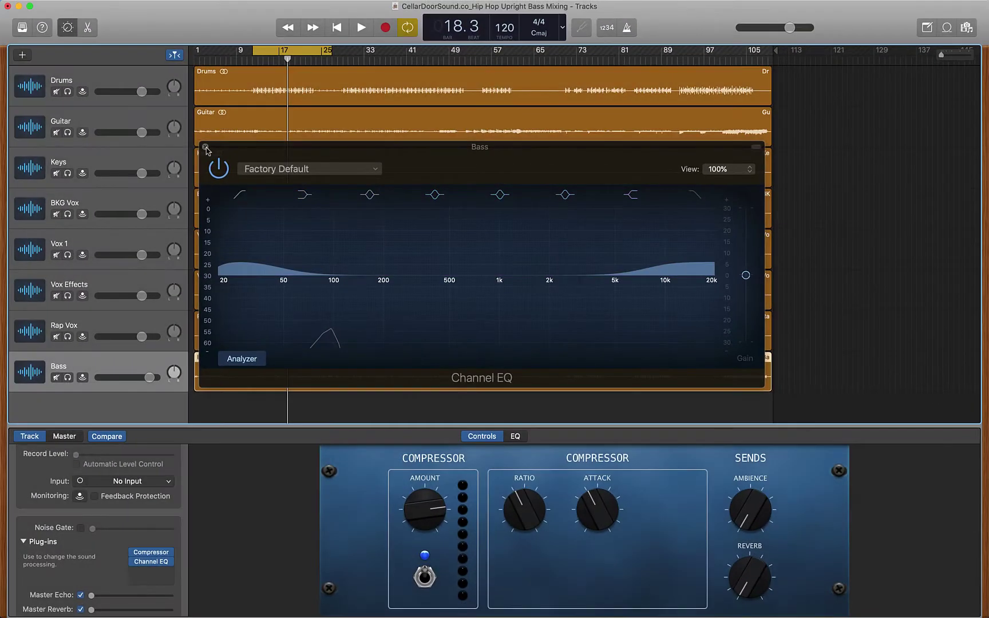
click(105, 125)
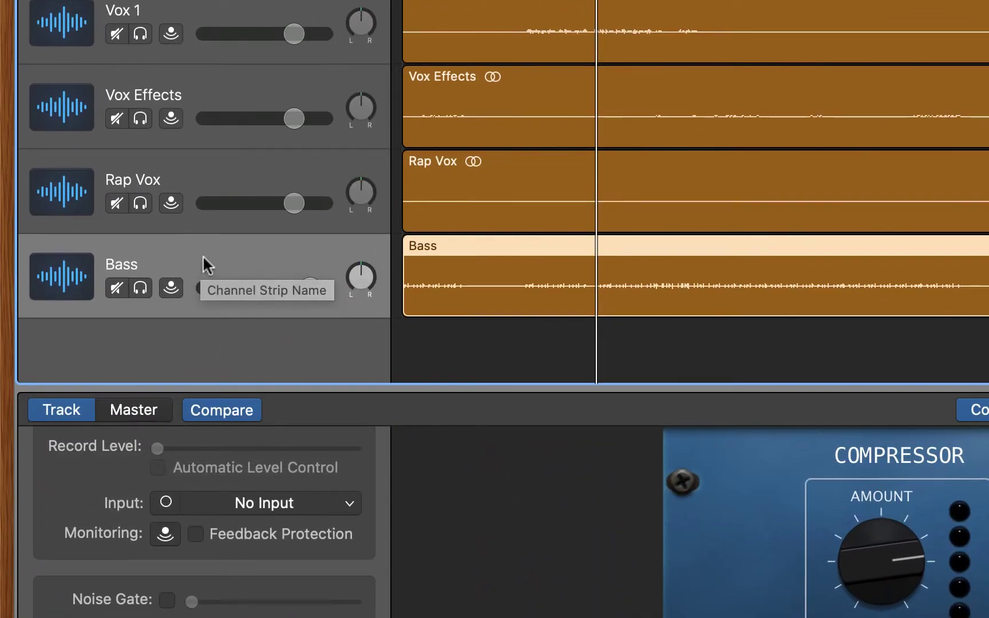
Step: Create a new track with duplicate settings from the Bass track and name it Distortion Bass
right_click(215, 258)
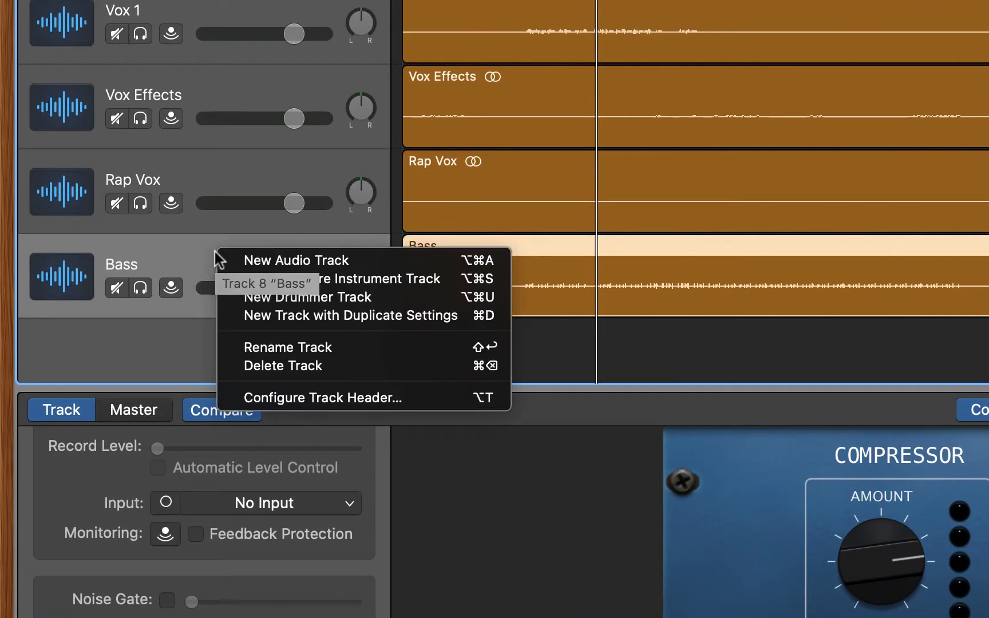
click(338, 315)
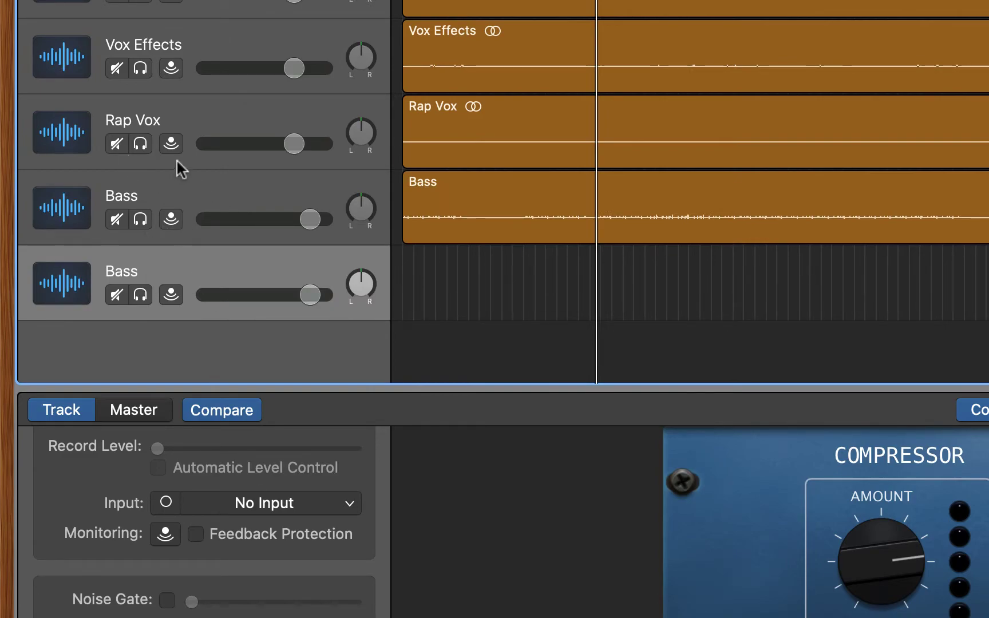
double_click(132, 267)
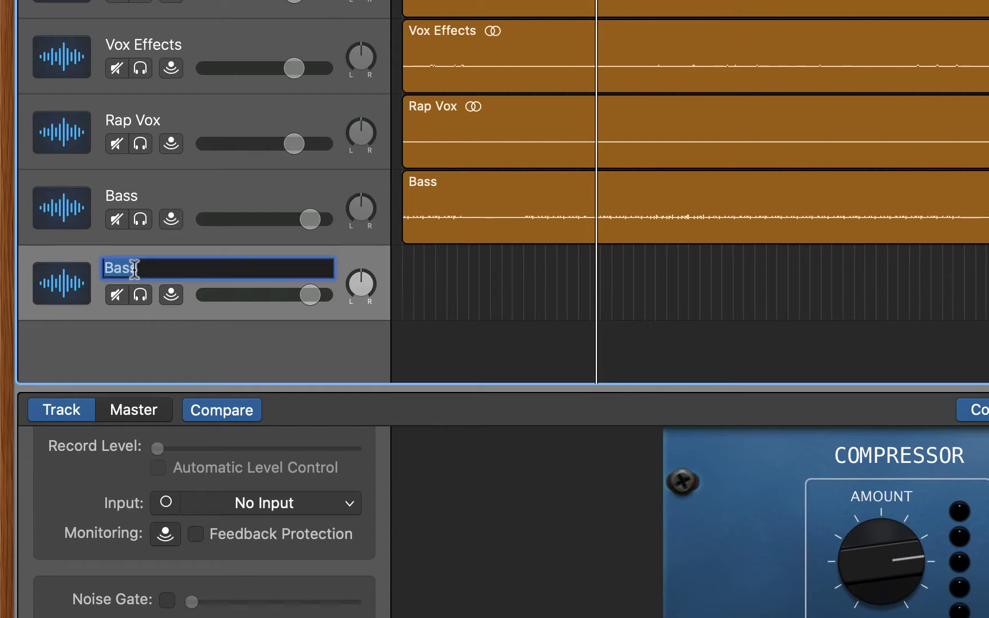
text(Distro)
key(BackSpace)
key(BackSpace)
text(ortion Bass)
key(Return)
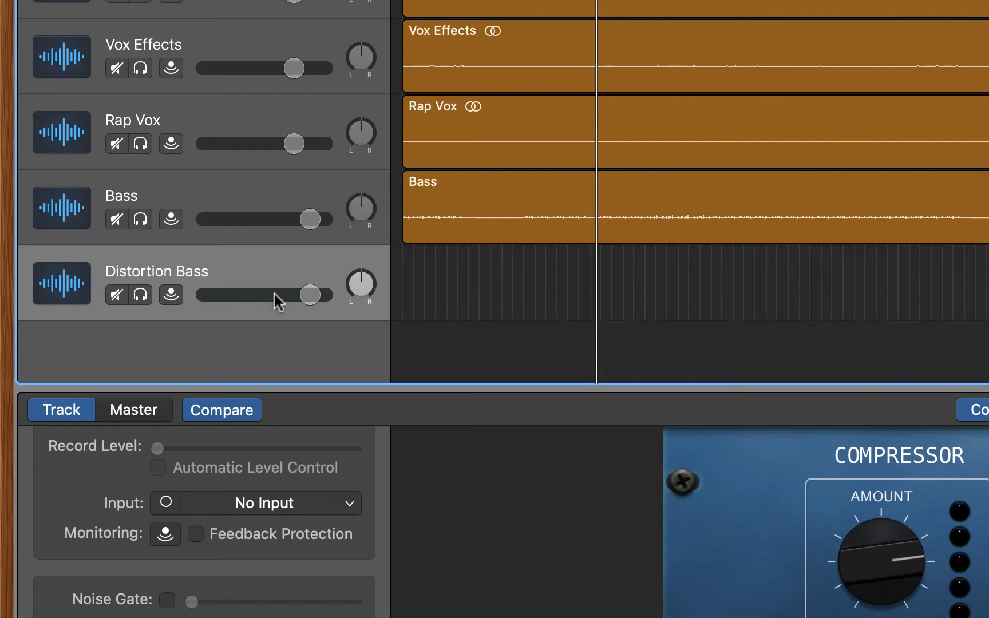
Step: Copy the Bass region onto the Distortion Bass track and solo that track
click(544, 221)
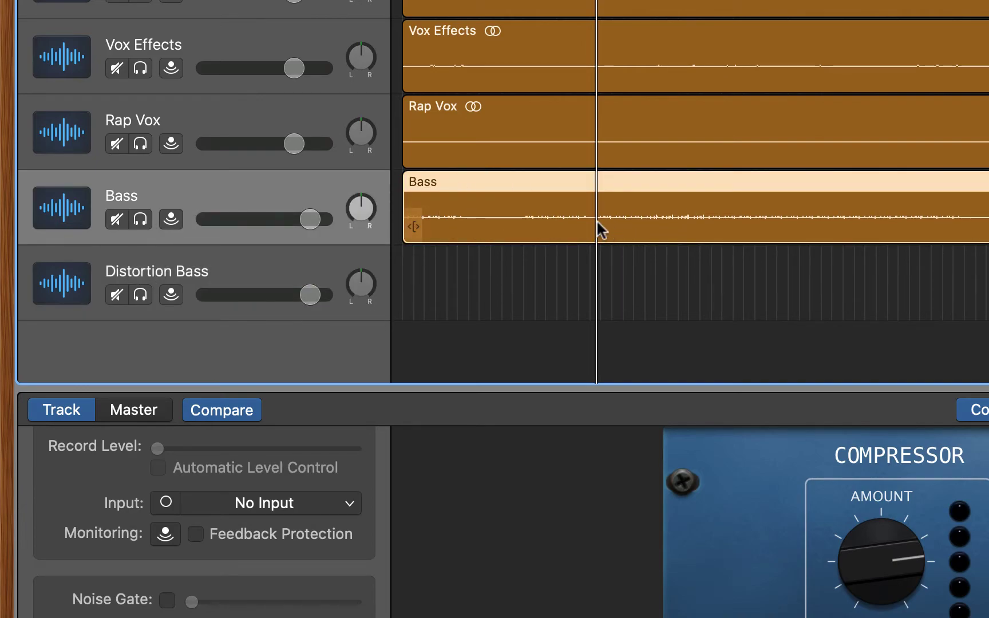
drag(592, 219, 585, 250)
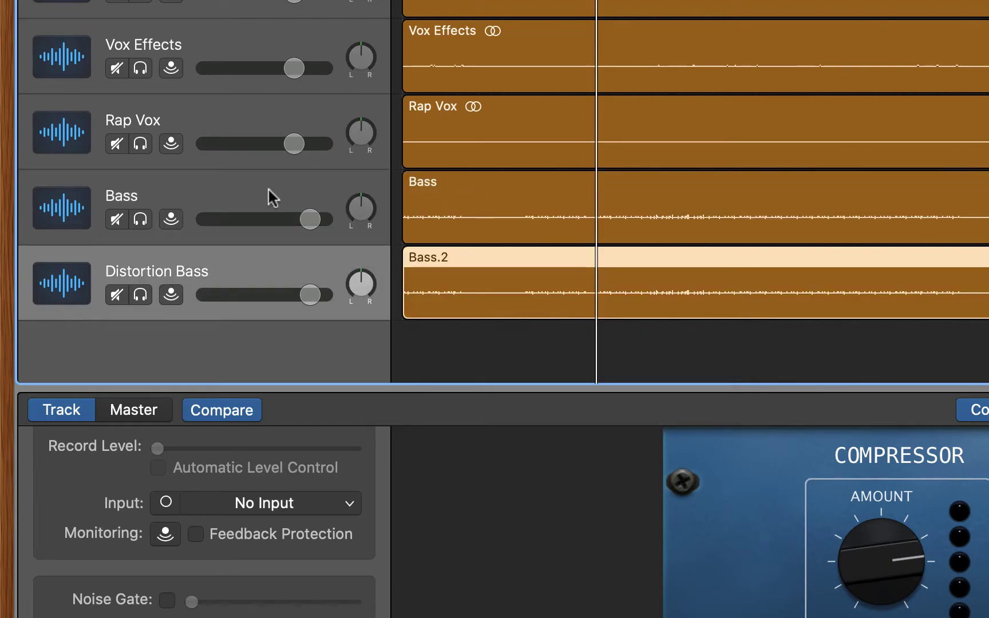
click(139, 295)
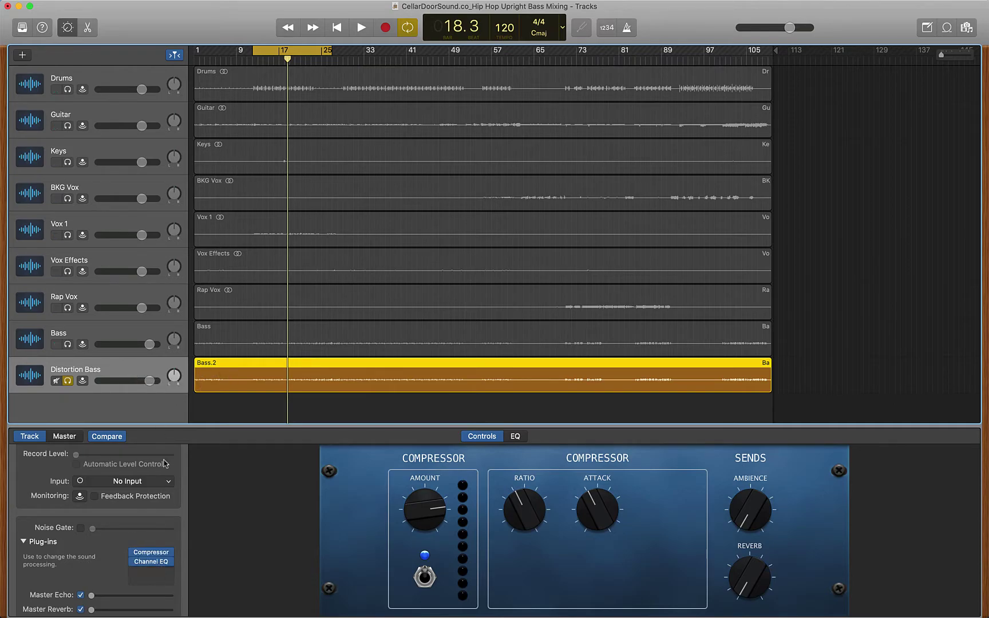
Step: Add a Distortion II plug-in to the Distortion Bass track and load its Heavy Distorted Vocal Effect preset
click(161, 575)
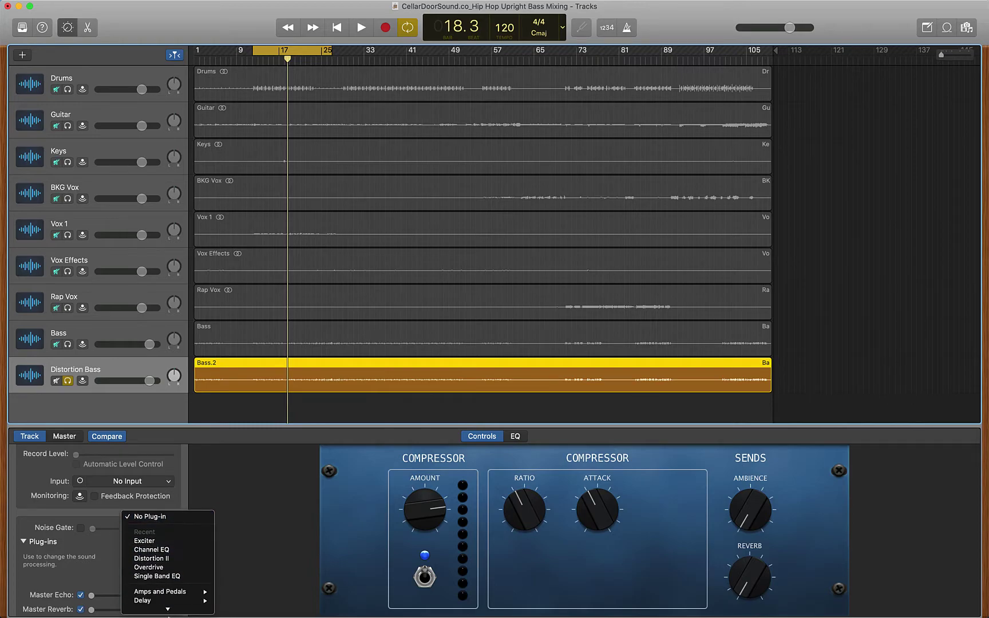
mouse_move(174, 517)
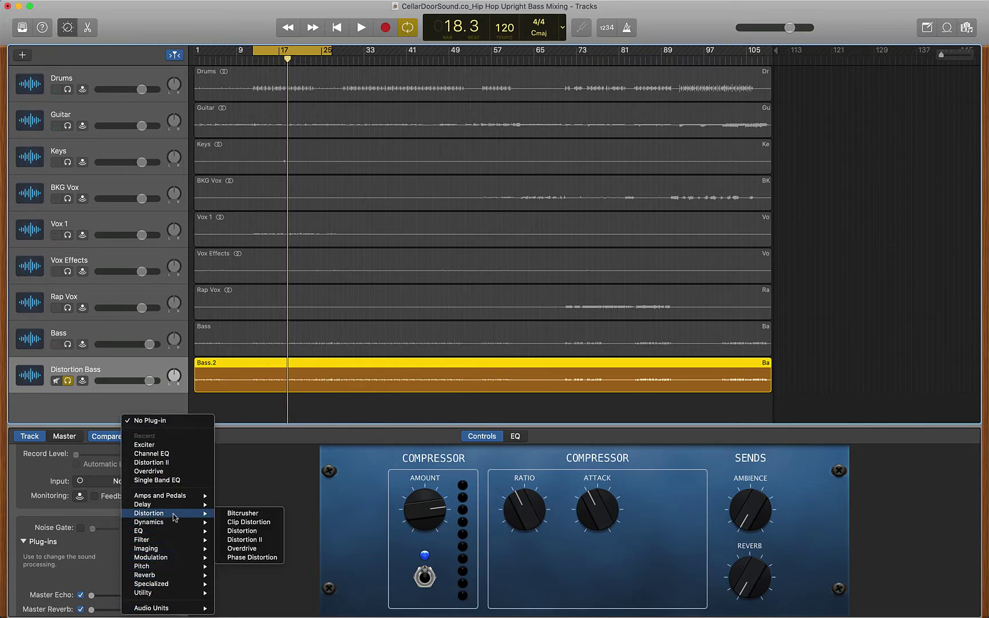
click(246, 540)
drag(238, 78, 498, 172)
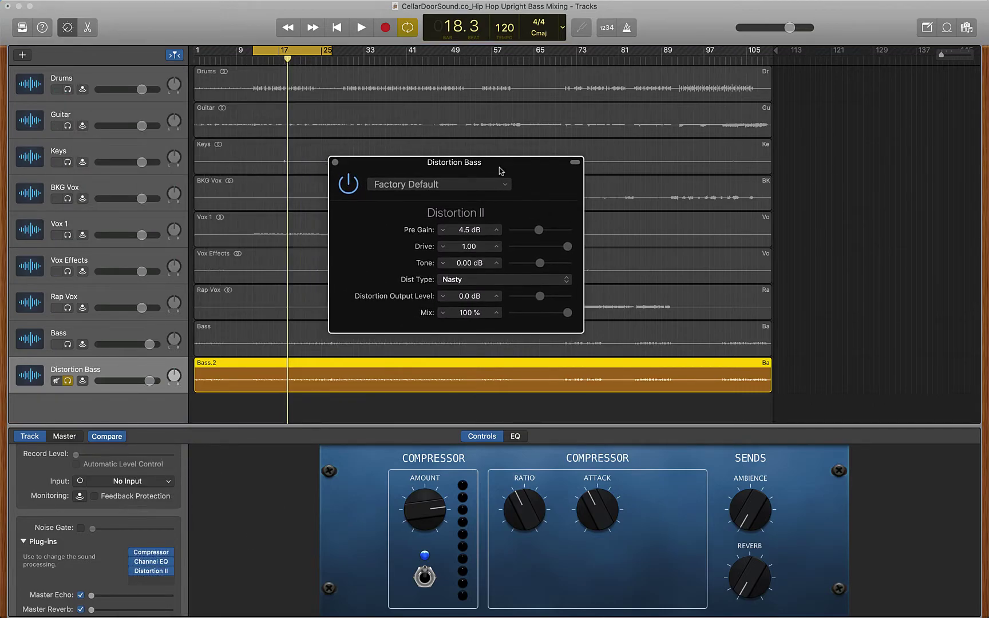
click(479, 185)
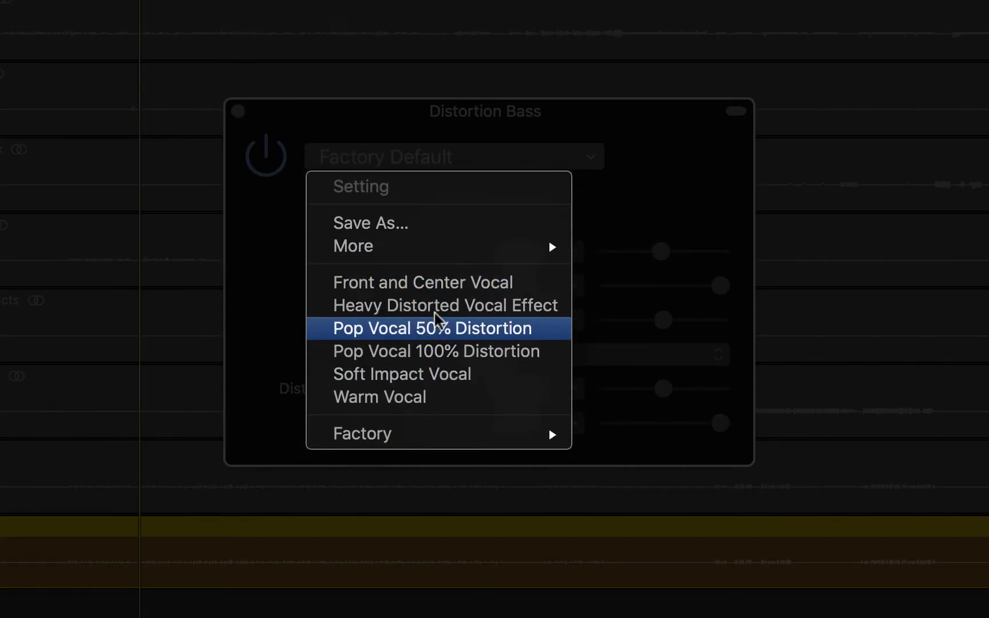
click(474, 312)
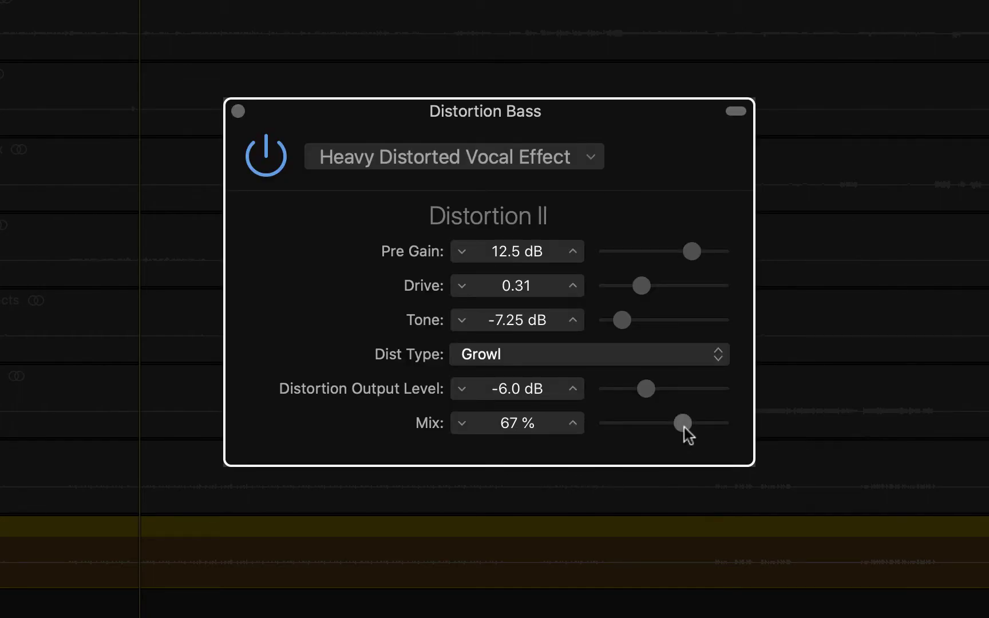
Step: Set the Distortion II mix to 100 %, the drive to 1.00 and the tone to 2.50 dB
drag(684, 428, 749, 428)
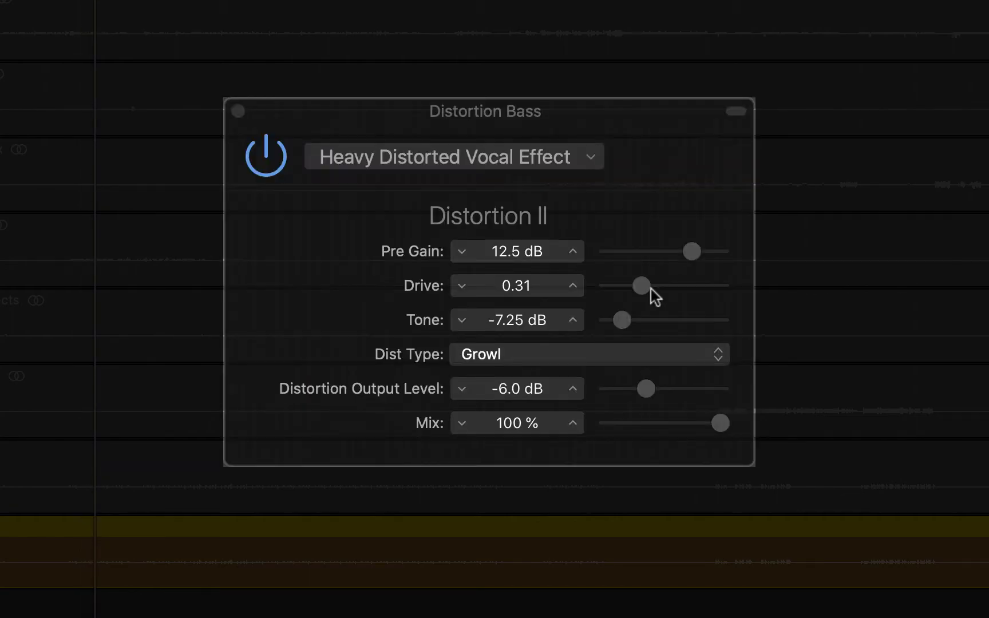
click(651, 286)
drag(651, 289, 738, 284)
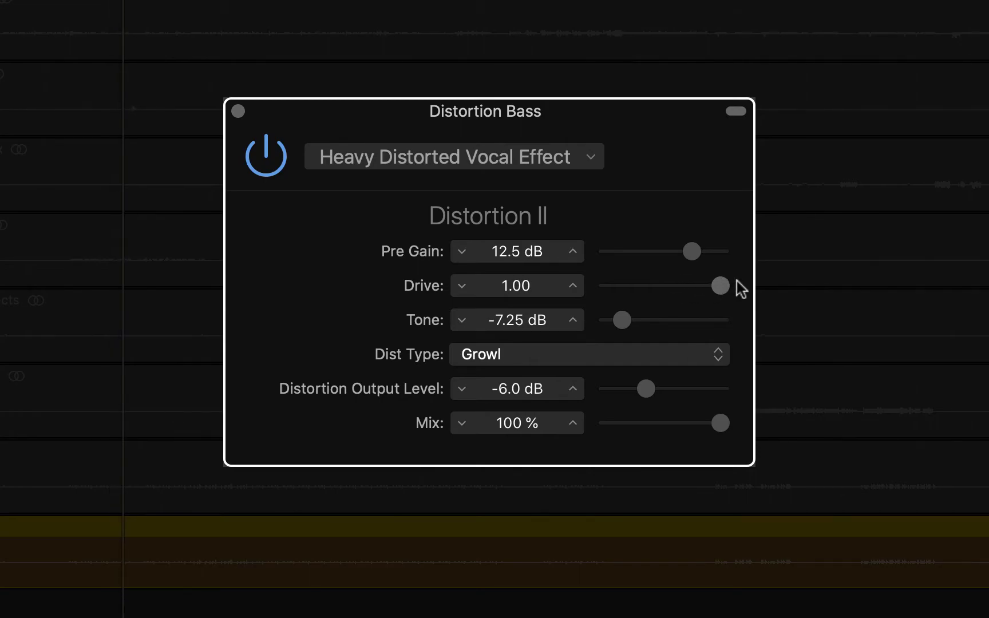
drag(621, 320, 675, 322)
Step: Compare the sound with Distortion II bypassed and active, leaving it on, and close the plug-in window
click(265, 146)
click(266, 147)
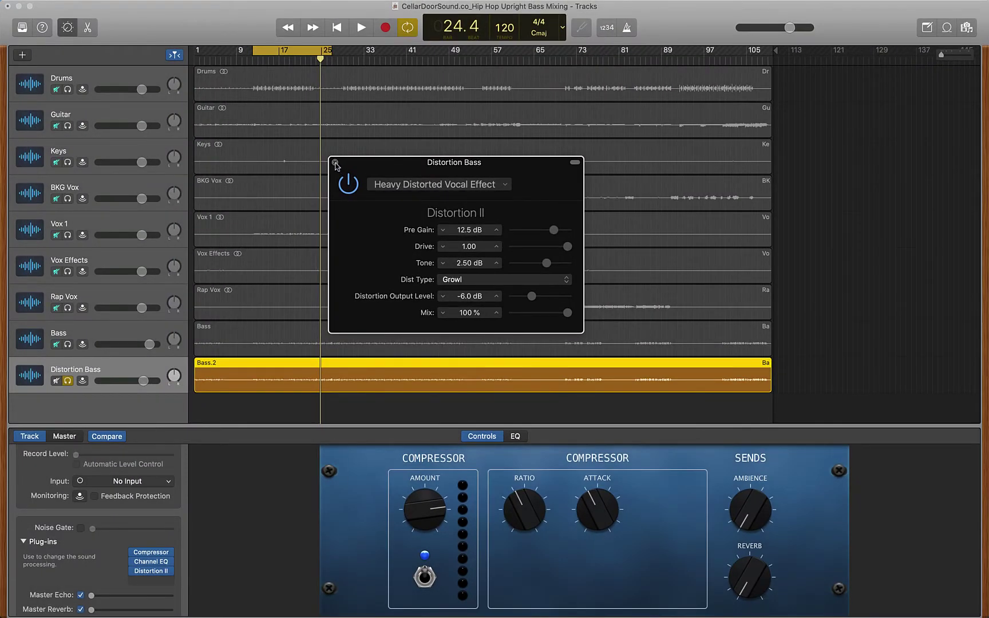
click(335, 165)
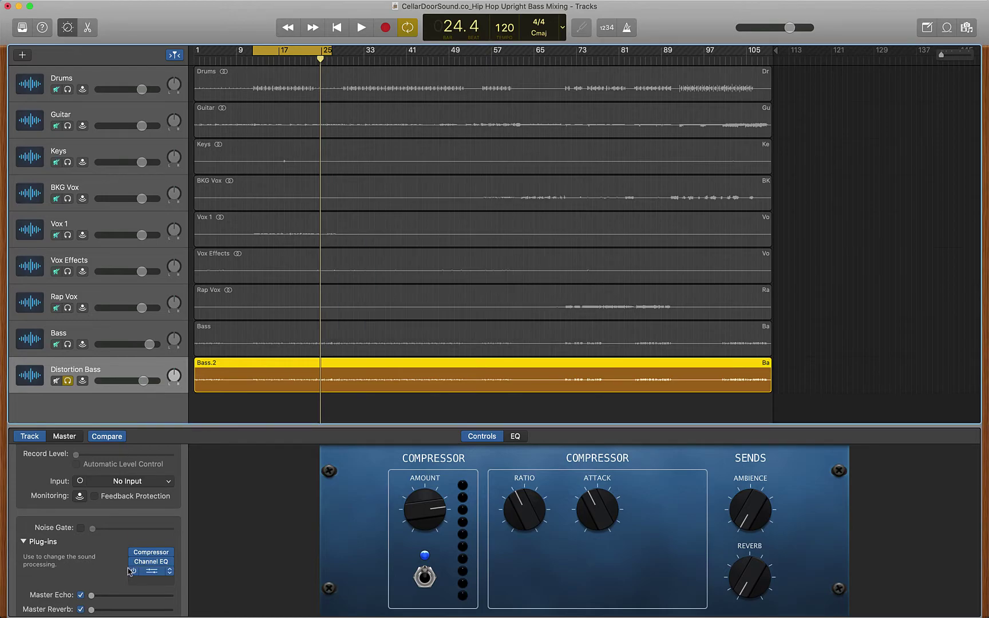
Step: Add a second Channel EQ after Distortion II and set its low cut to 700 Hz at 24dB/Oct, listening to the result
click(162, 581)
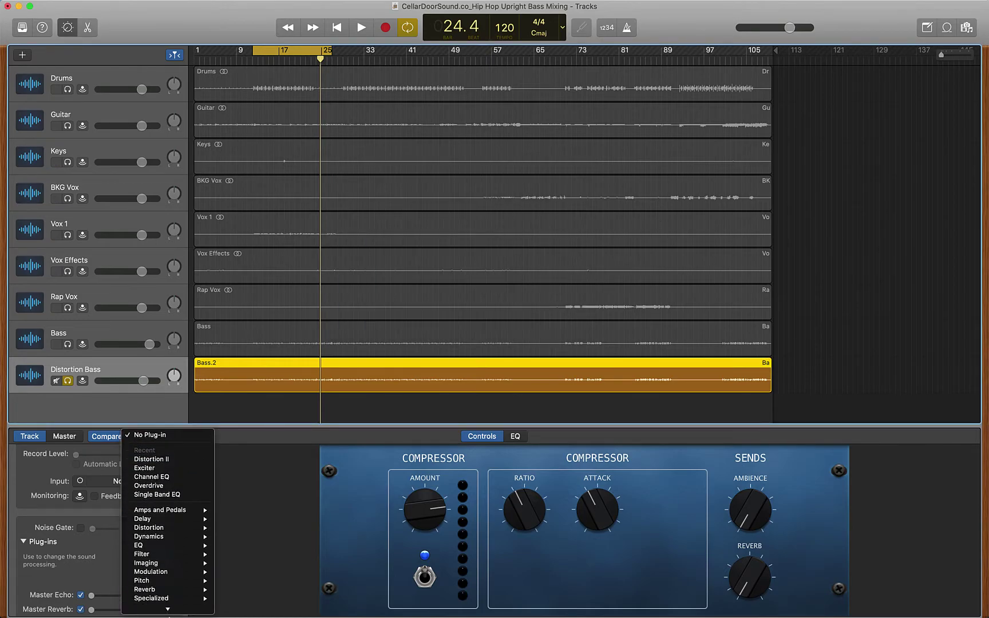
mouse_move(172, 532)
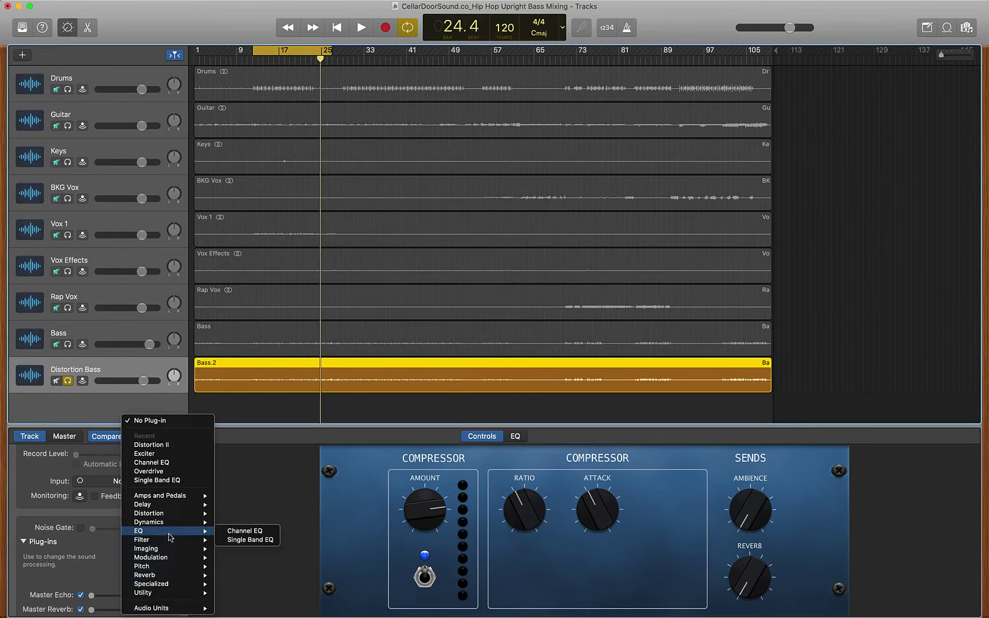
click(241, 532)
drag(369, 75, 488, 173)
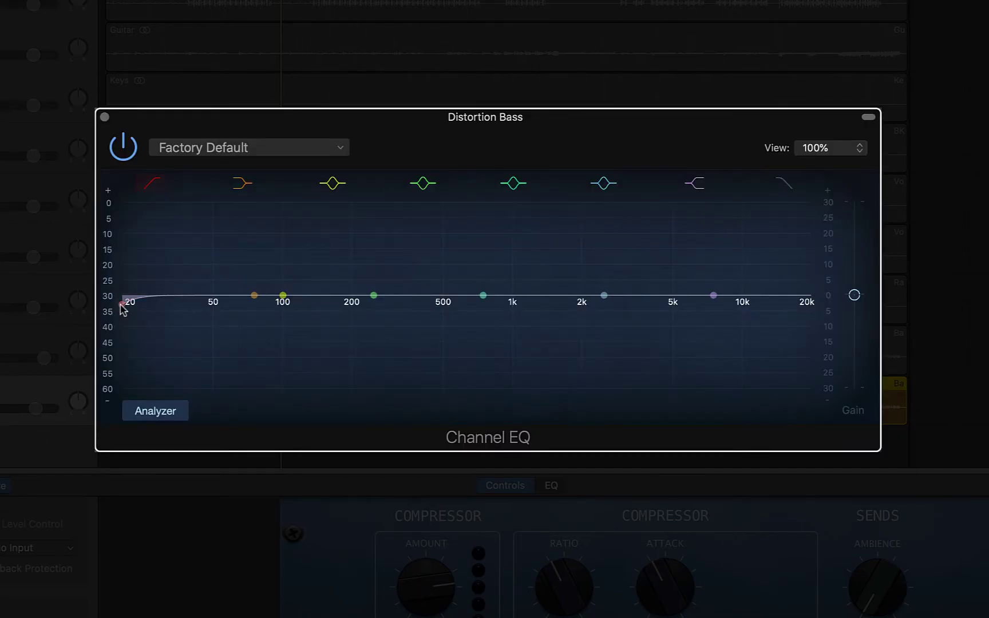
drag(130, 308, 511, 307)
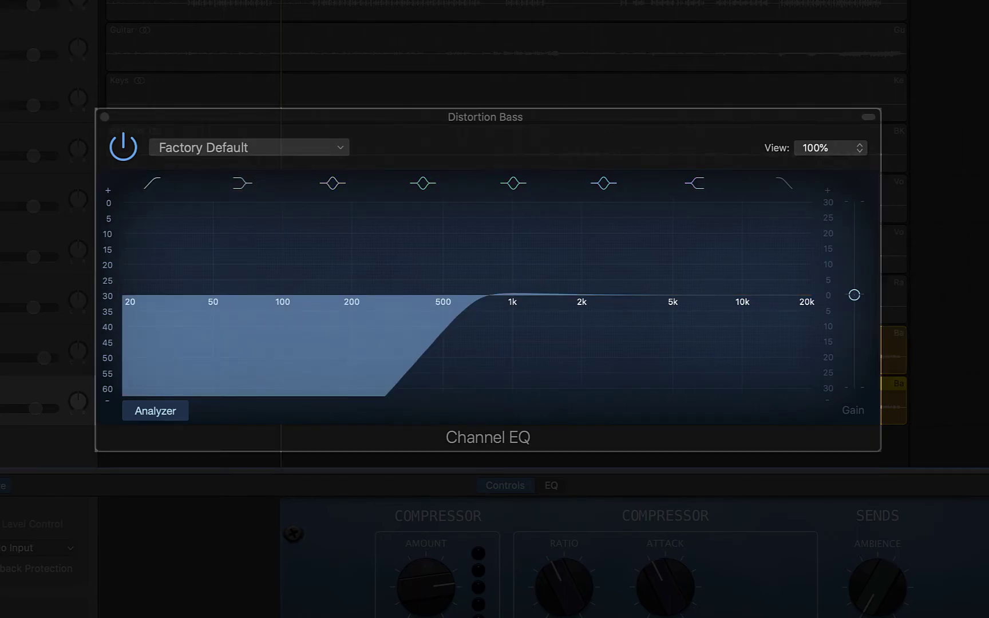
key(space)
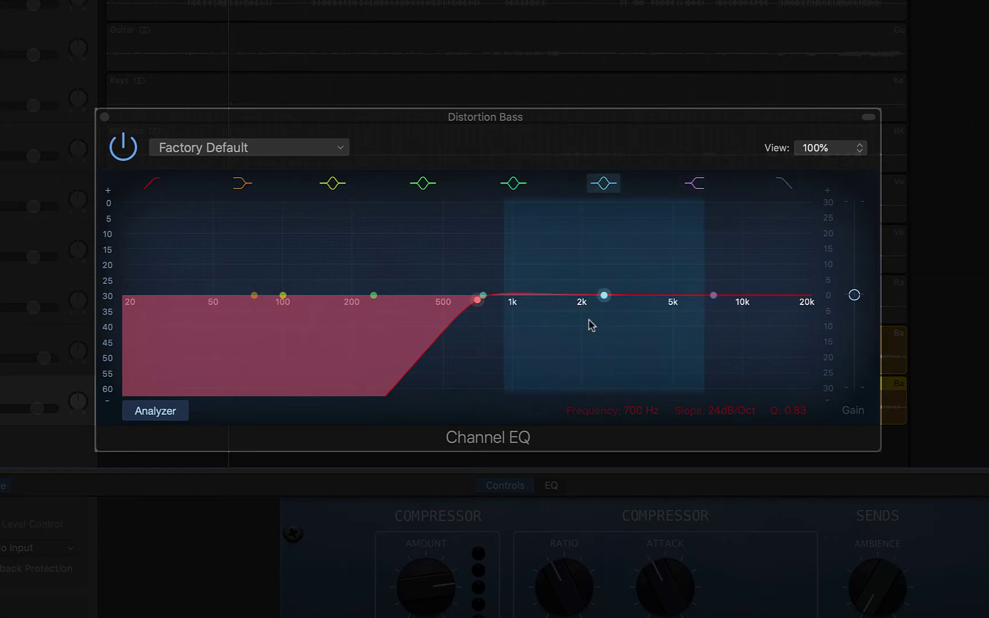
Step: Enable the second Channel EQ's high cut filter and set its frequency to 7500 Hz
click(783, 184)
drag(810, 305, 771, 311)
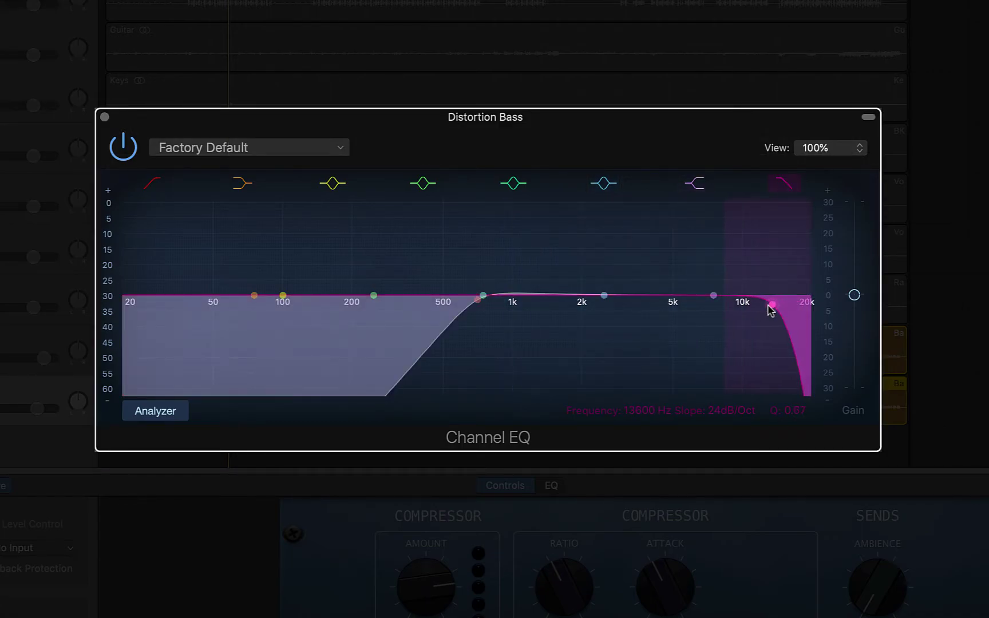
drag(771, 310, 706, 308)
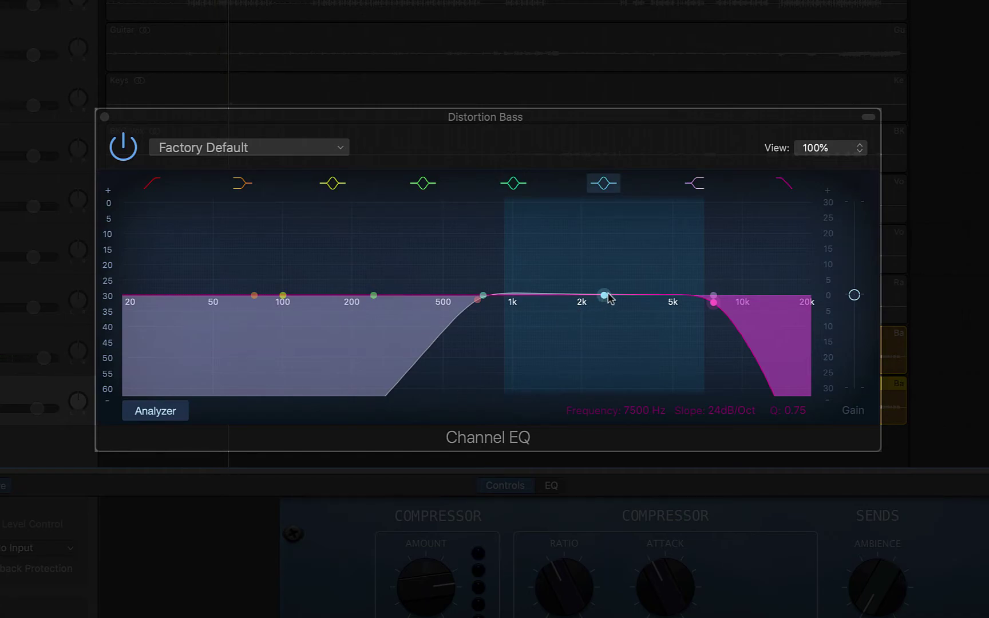
Step: Gently boost the second Channel EQ's upper-mid peak band around 1880 Hz and close the EQ window
drag(605, 296, 575, 281)
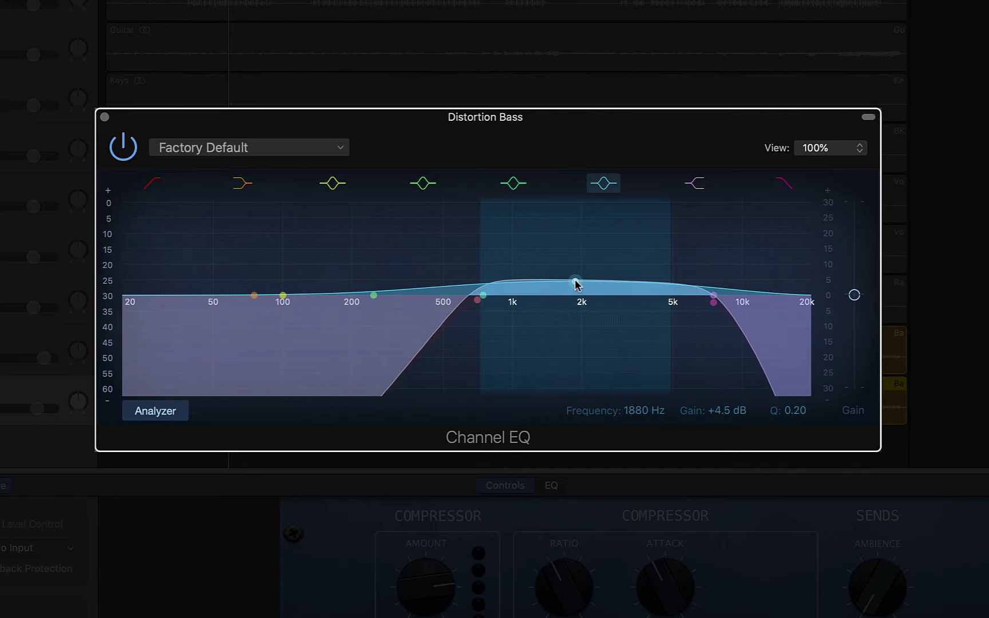
drag(576, 281, 576, 286)
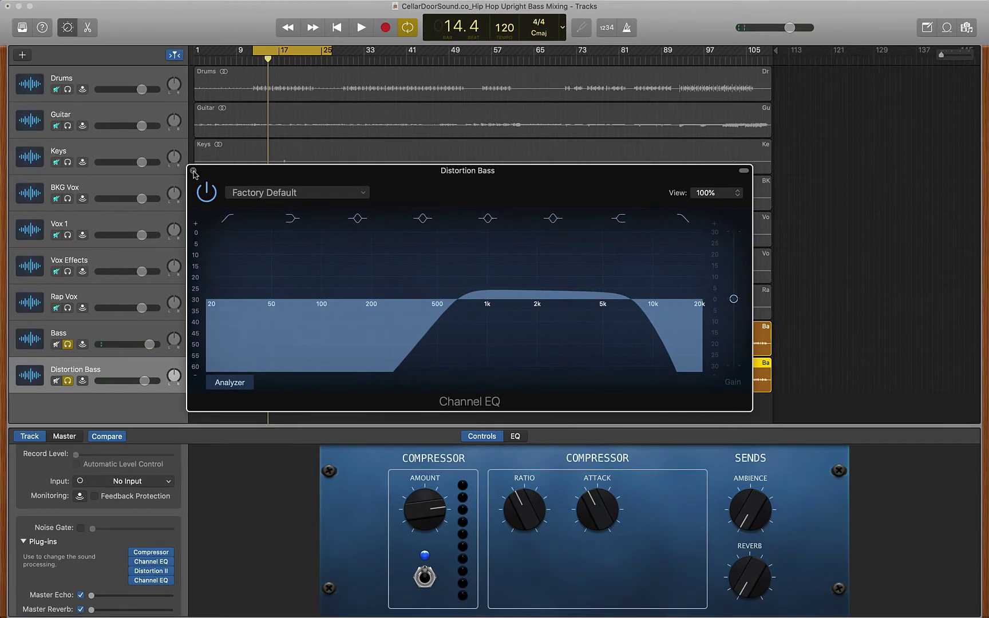
click(194, 172)
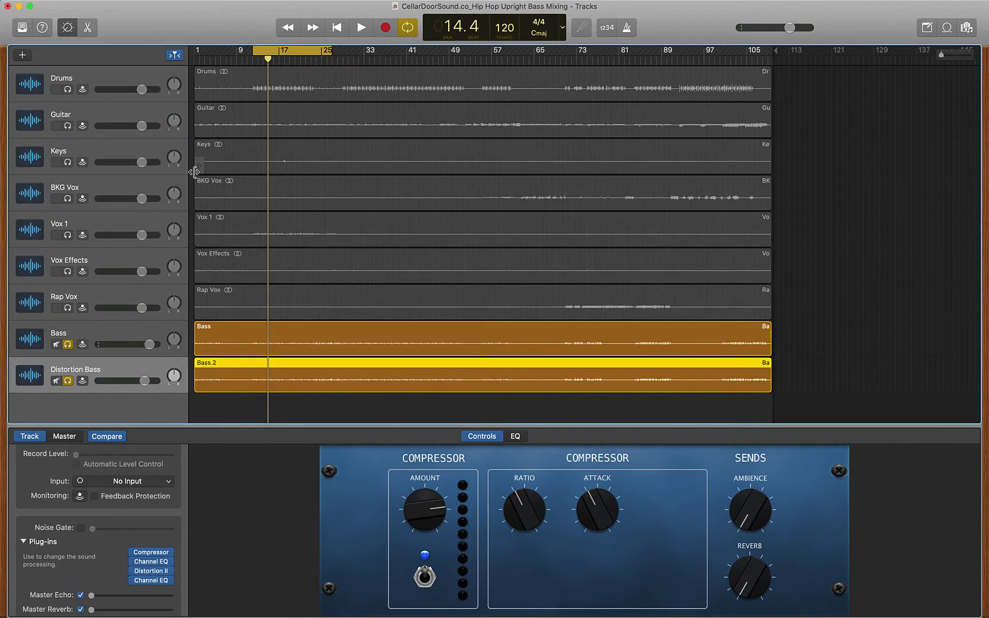
Step: Add an Exciter to the Distortion Bass track with the frequency at 1300 Hz and harmonics at +38.7 %
click(153, 587)
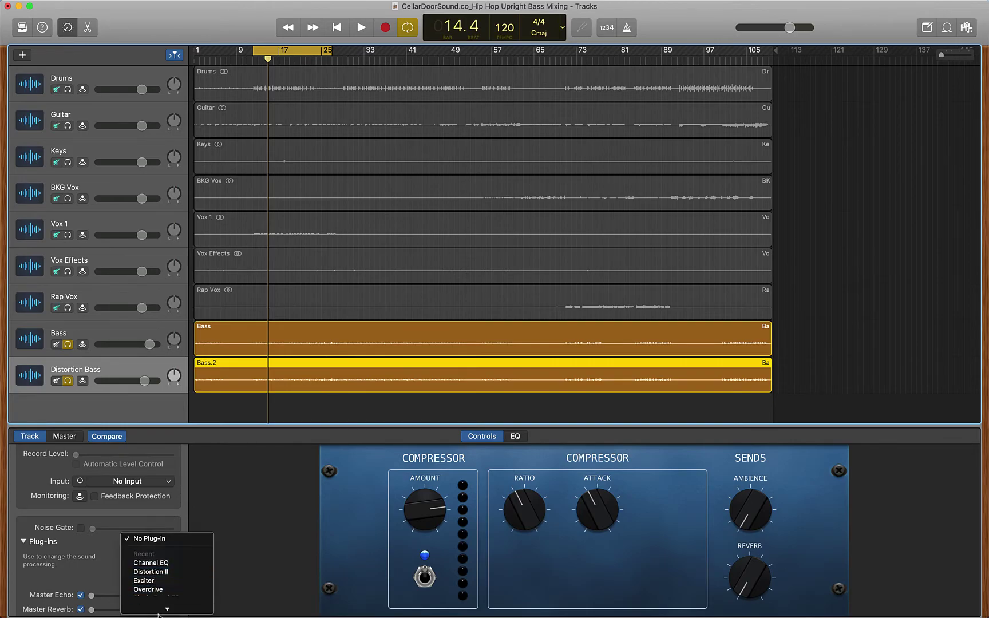
mouse_move(164, 585)
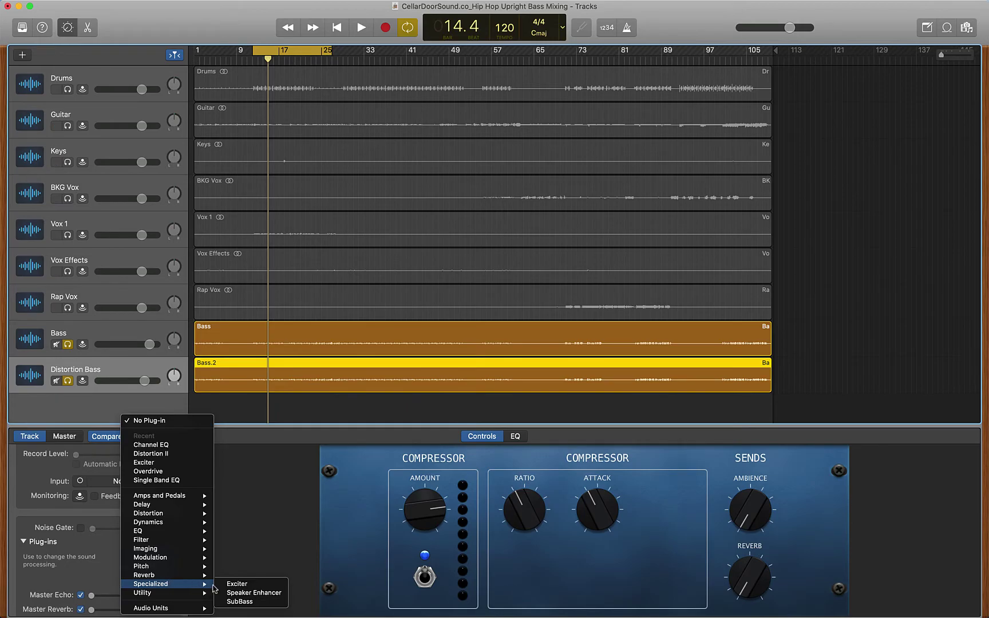
click(234, 585)
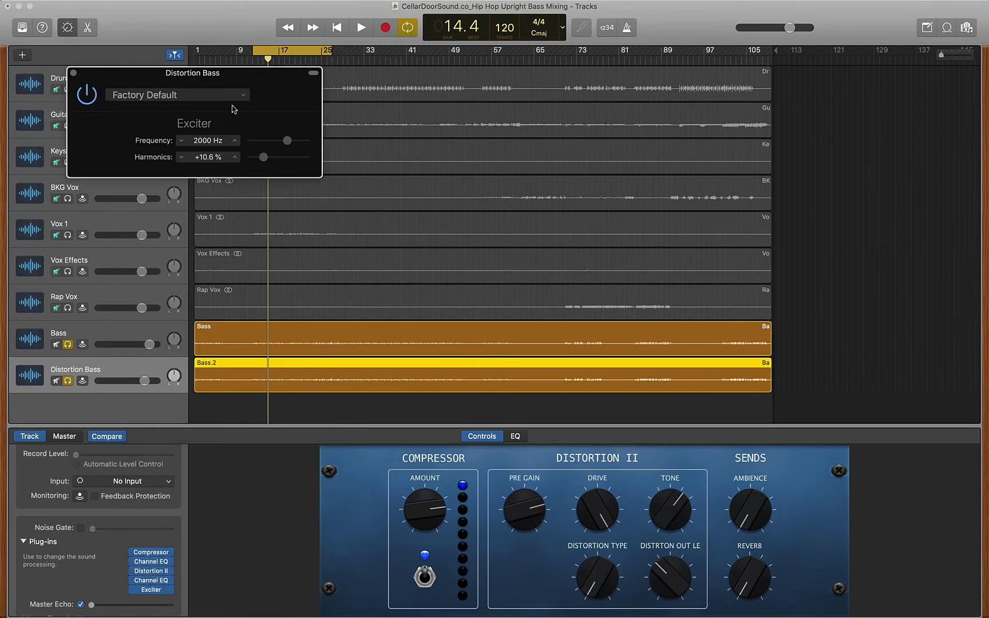
drag(214, 68, 456, 198)
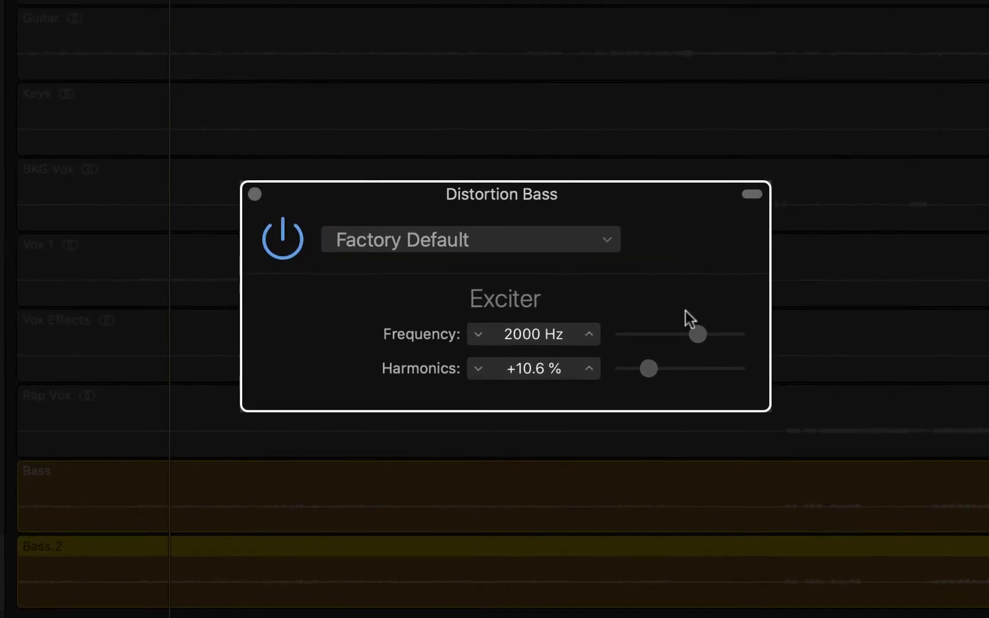
drag(695, 336, 687, 335)
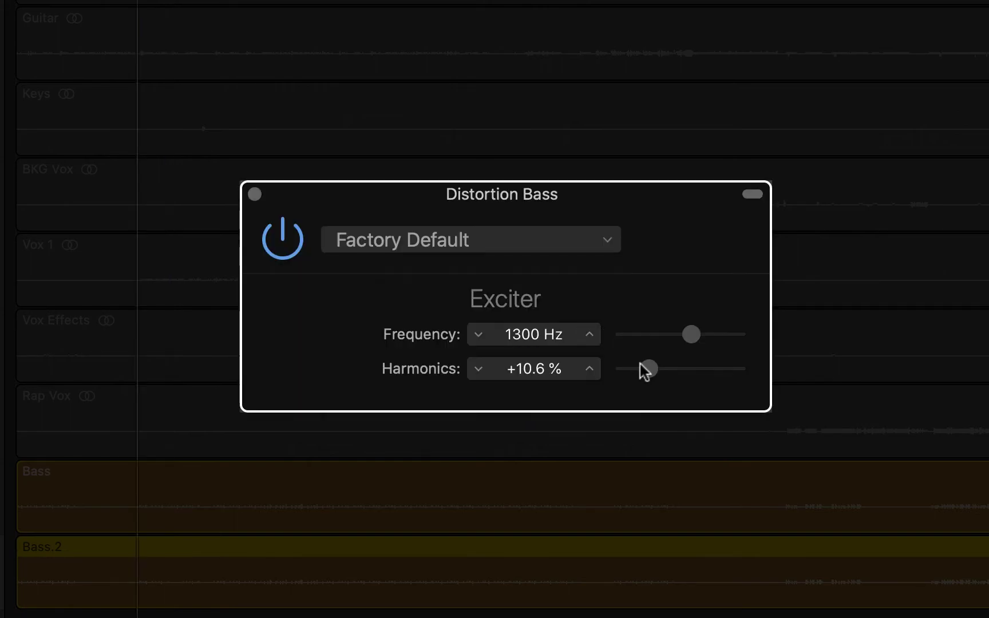
drag(647, 369, 672, 368)
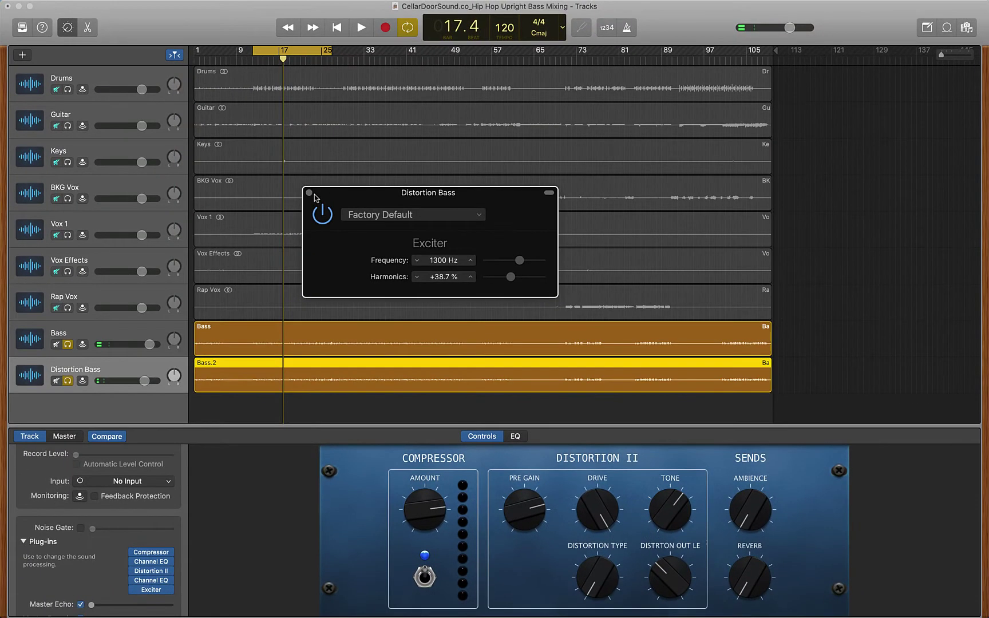
click(256, 194)
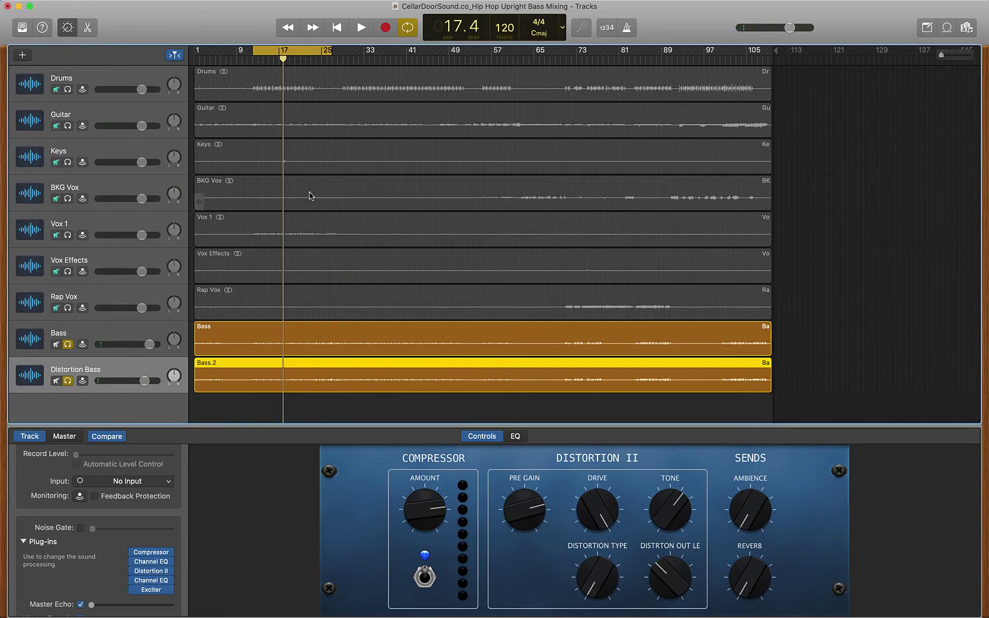
Step: Compare the soloed Bass alone with the Bass and Distortion Bass soloed together, playing each combination in turn
click(68, 381)
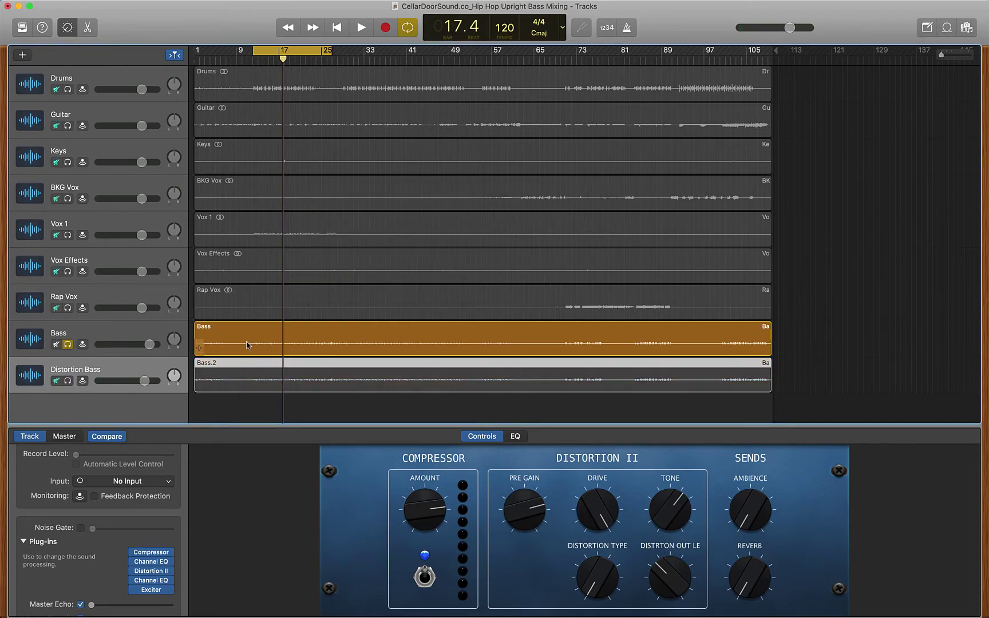
key(space)
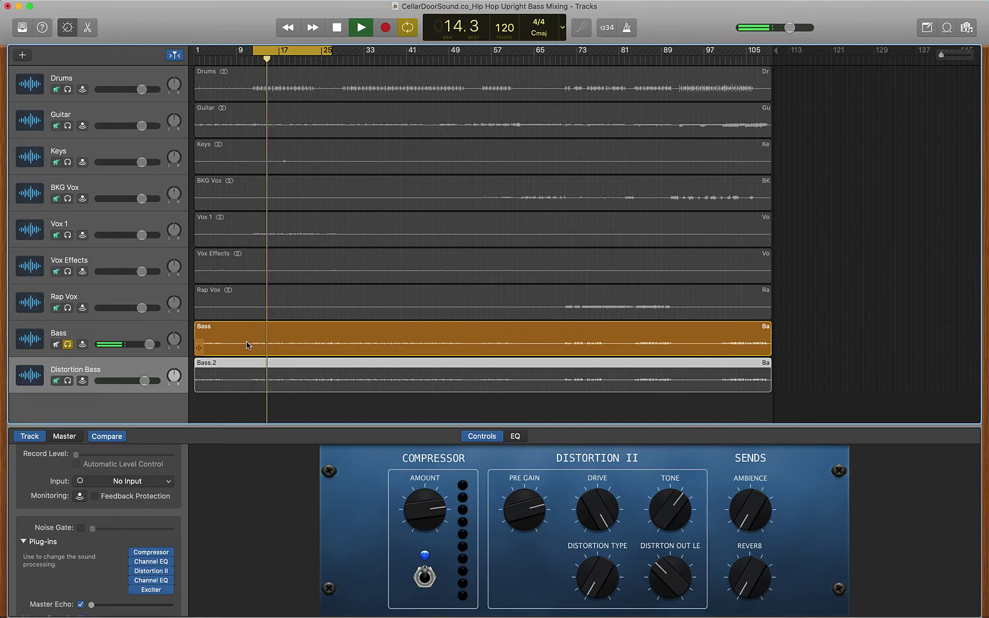
key(space)
click(67, 380)
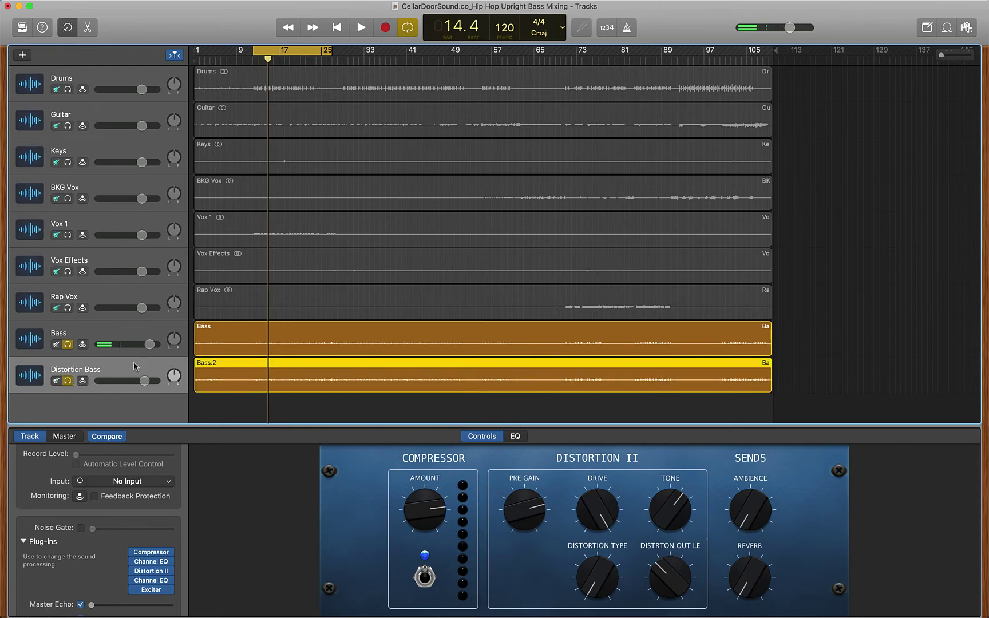
key(space)
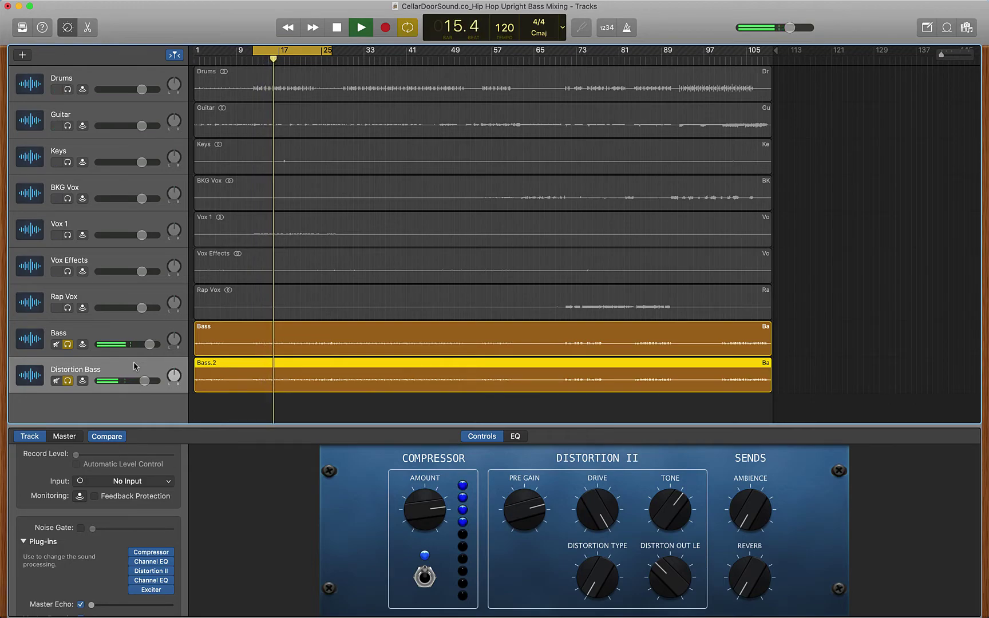
key(space)
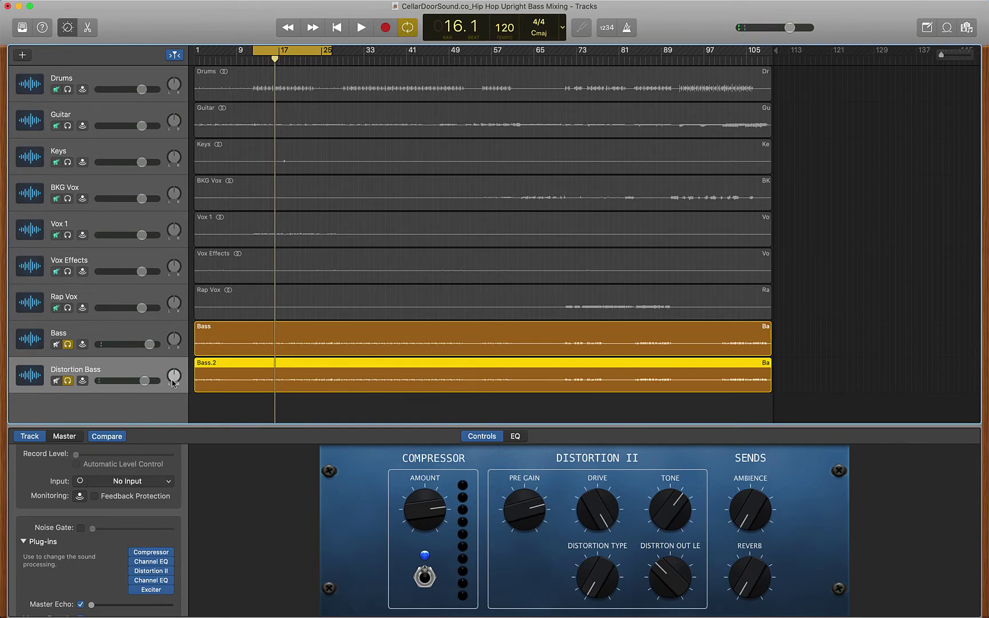
Step: Unsolo both bass tracks and lower the Distortion Bass volume to -∞ dB
click(68, 344)
click(67, 380)
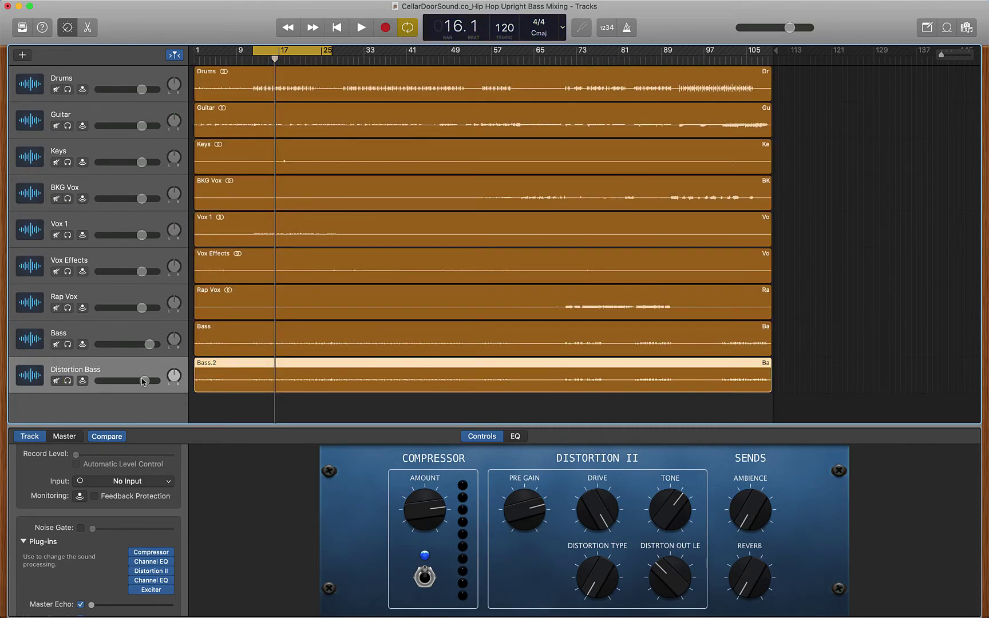
drag(146, 380, 98, 381)
click(98, 381)
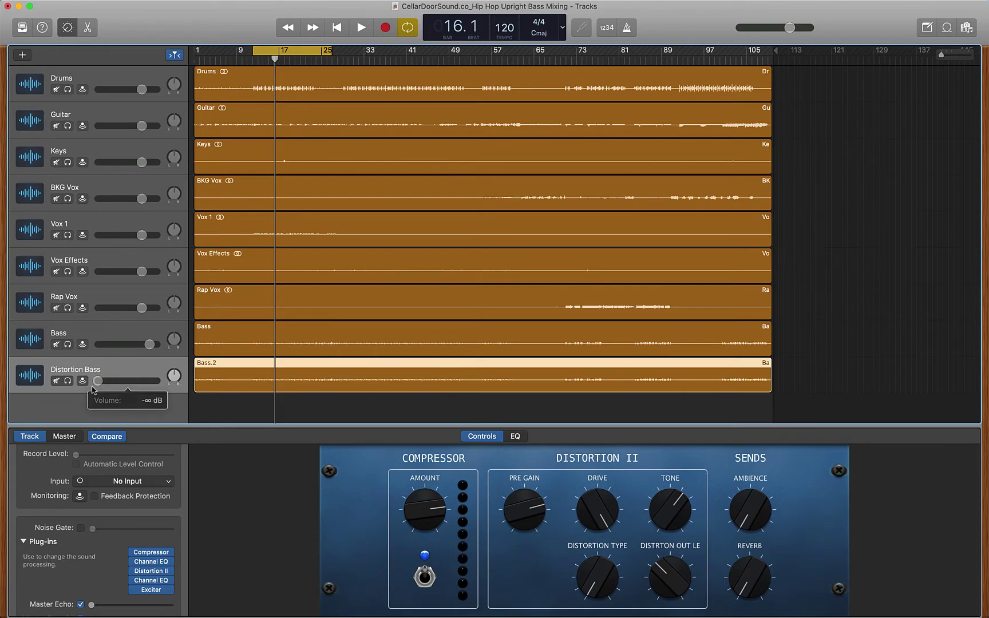
Step: Play the full mix and raise the Distortion Bass volume from silence to blend it with the other tracks
click(135, 328)
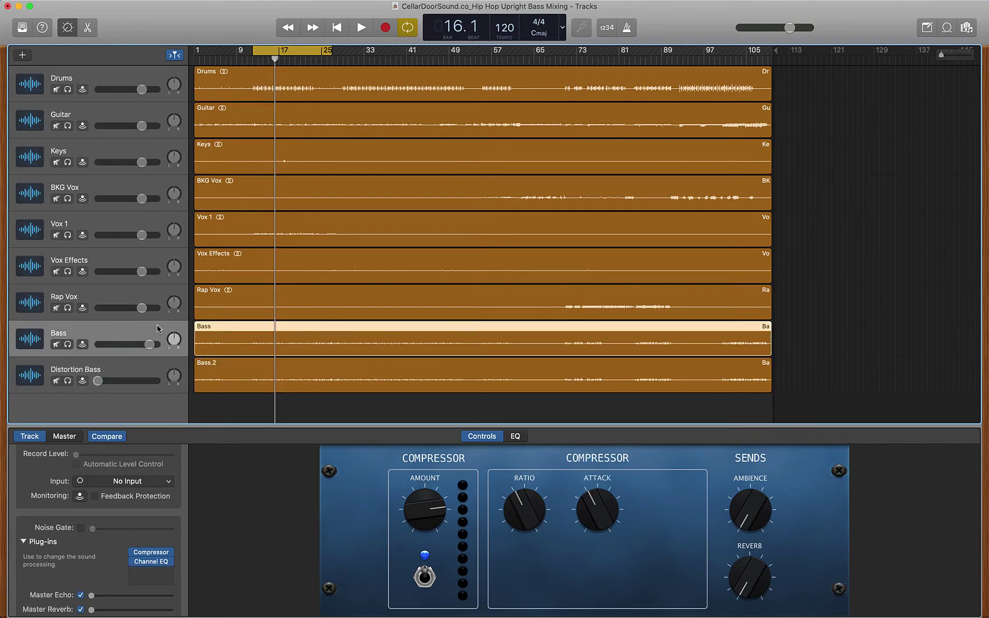
click(117, 365)
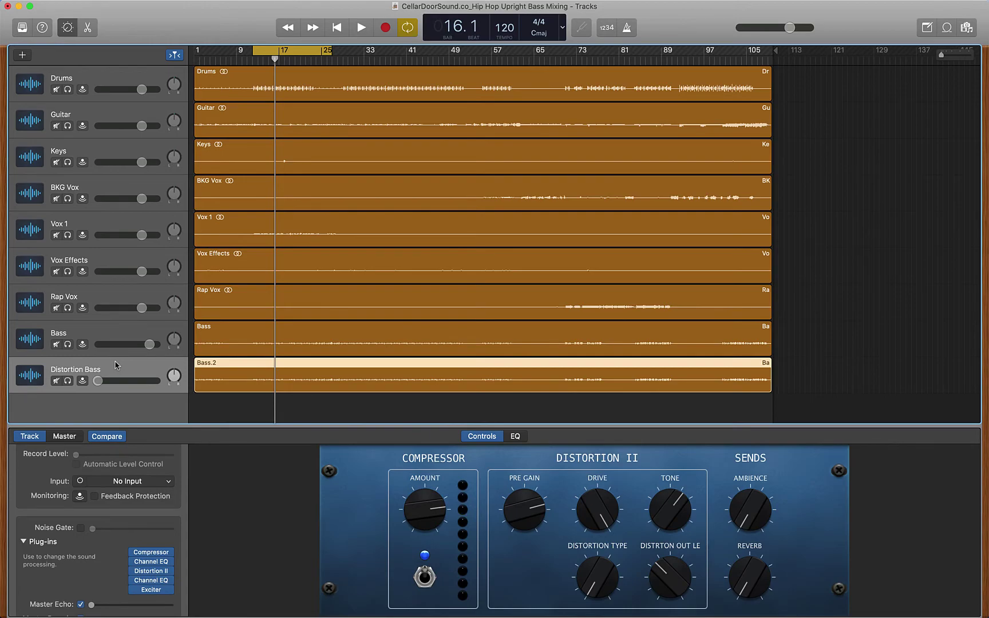
key(space)
drag(98, 381, 143, 383)
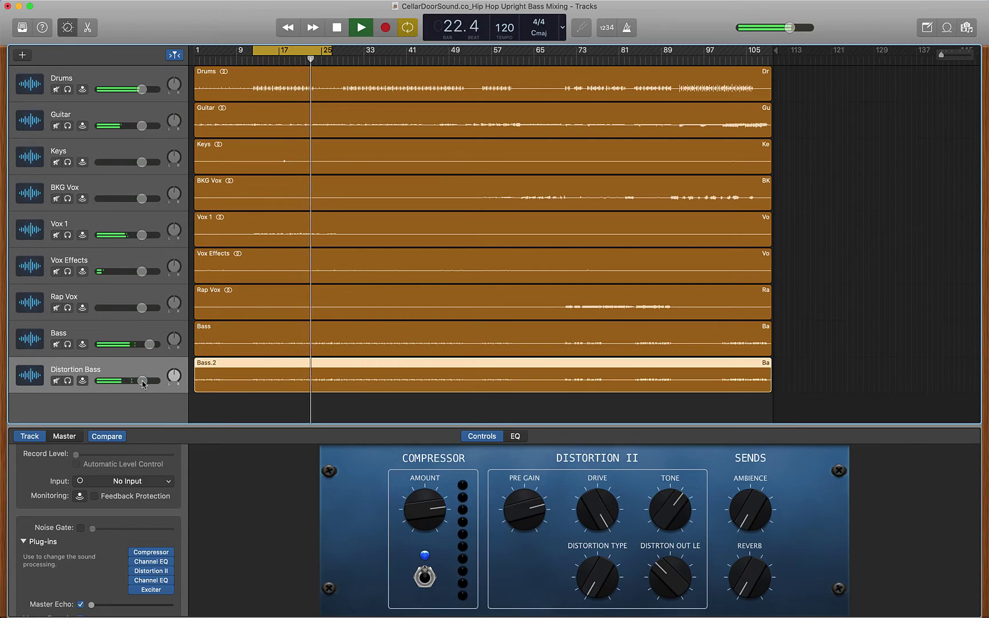
key(space)
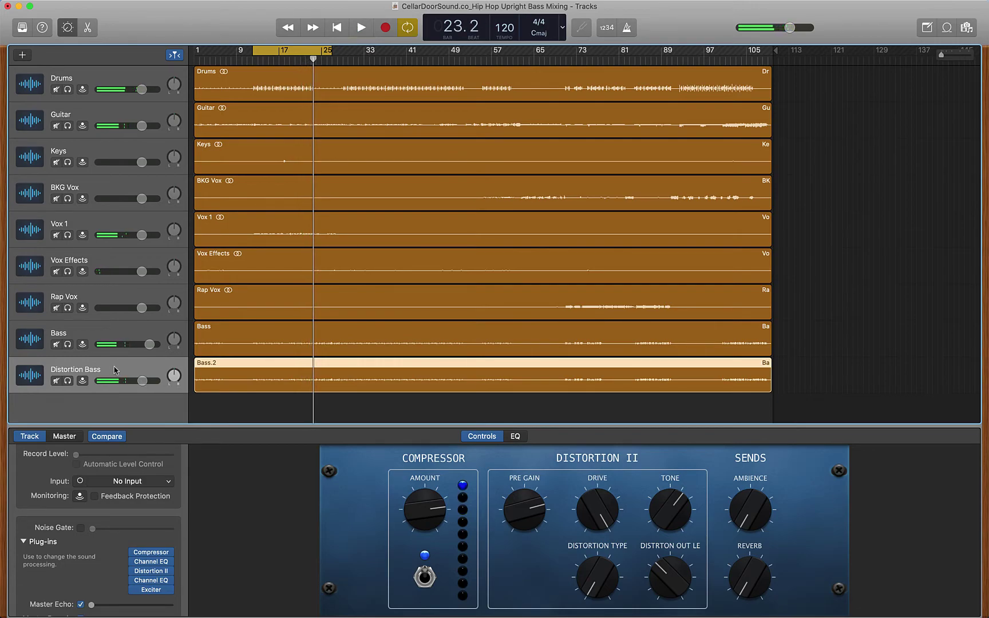
Step: Mute the Distortion Bass track and the four vocal tracks: BKG Vox, Vox 1, Vox Effects and Rap Vox
click(56, 381)
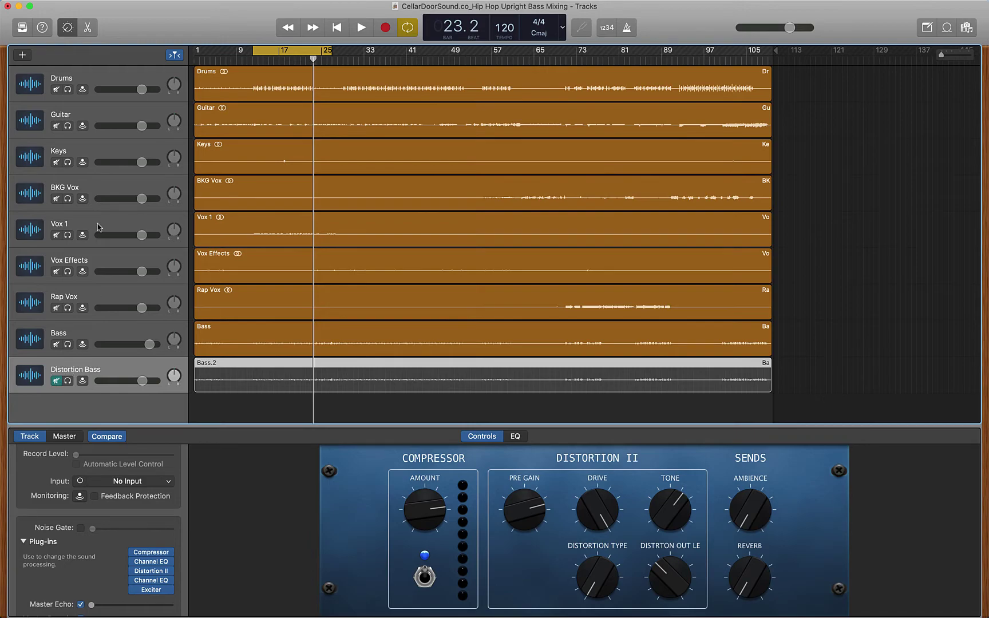
click(56, 235)
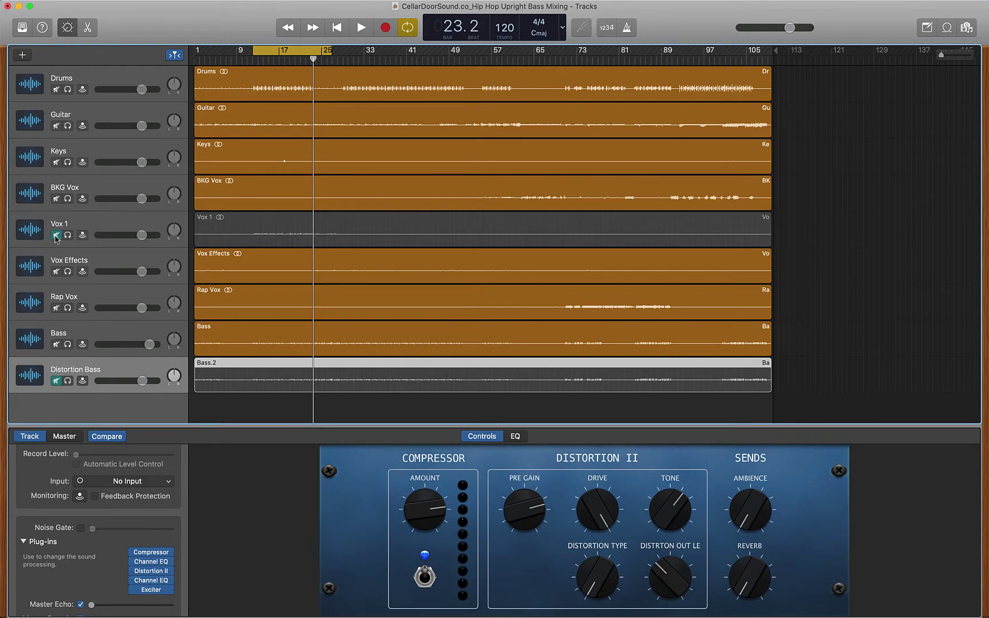
click(56, 271)
click(56, 308)
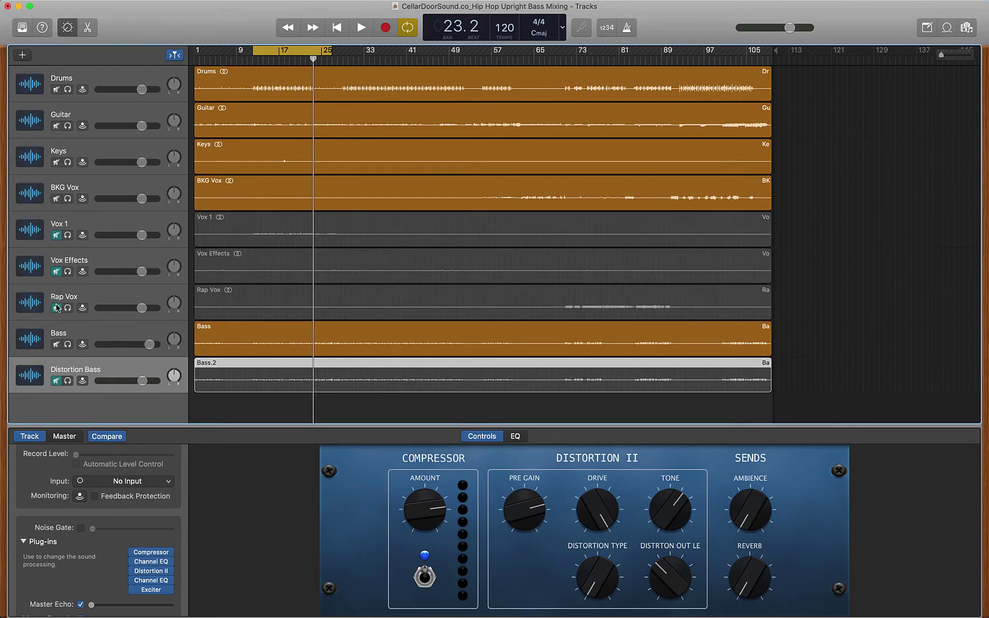
click(56, 198)
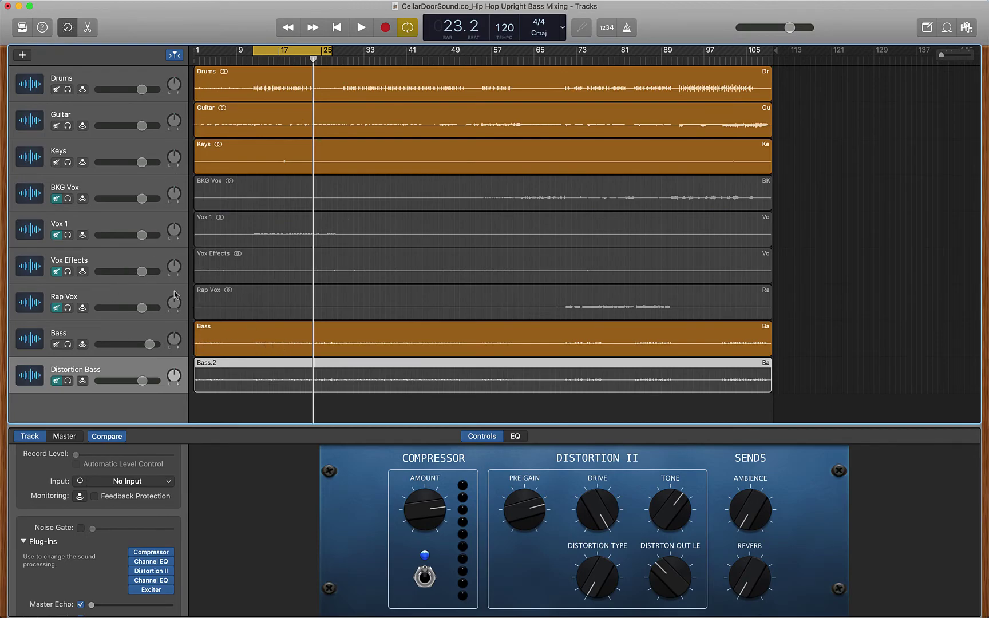
Step: Compare the instrumental mix with the Distortion Bass muted and unmuted, leaving it unmuted
key(space)
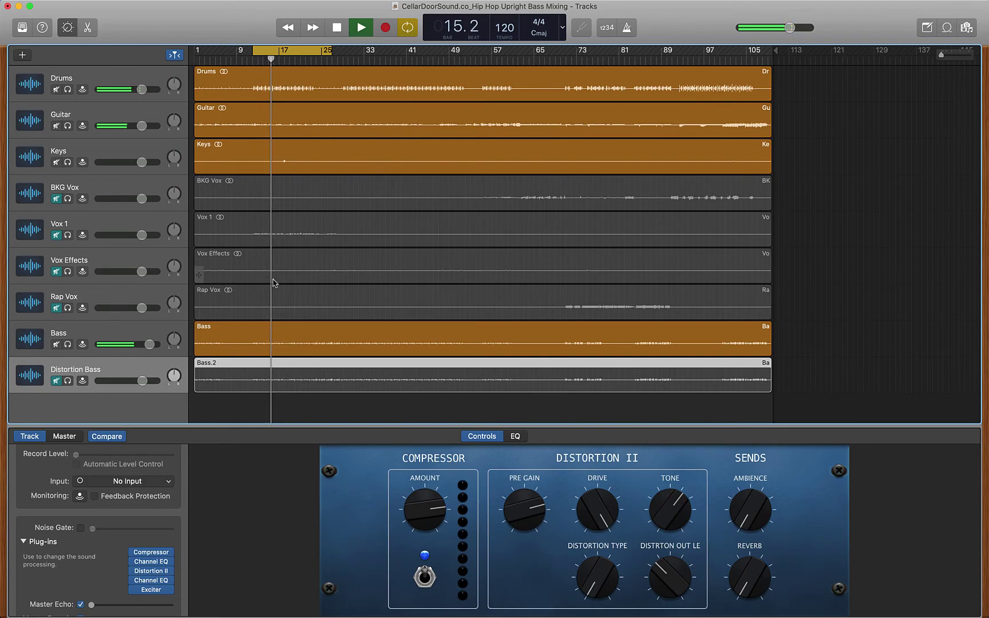
key(space)
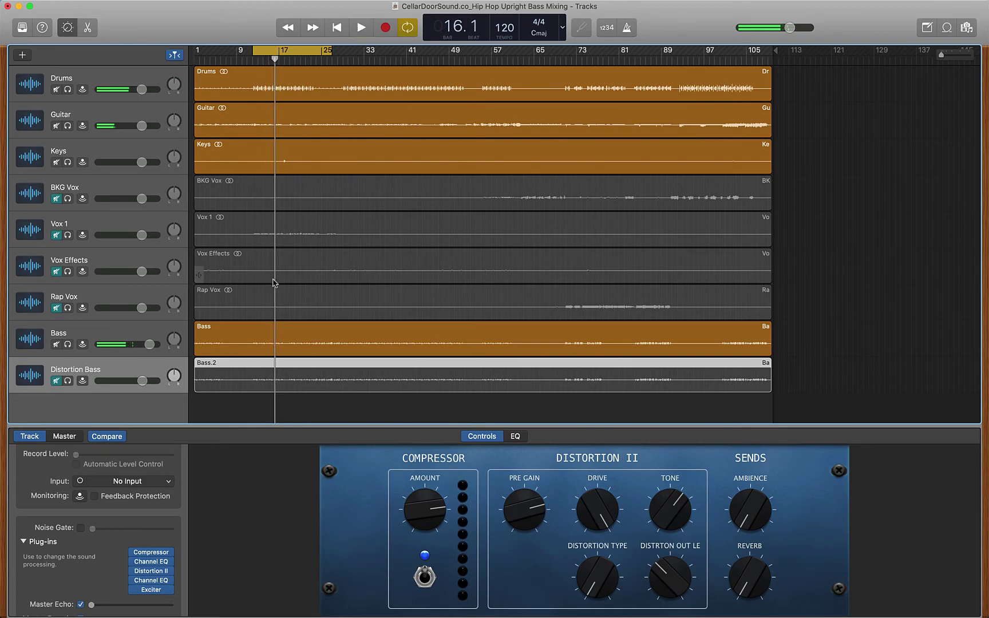
click(56, 381)
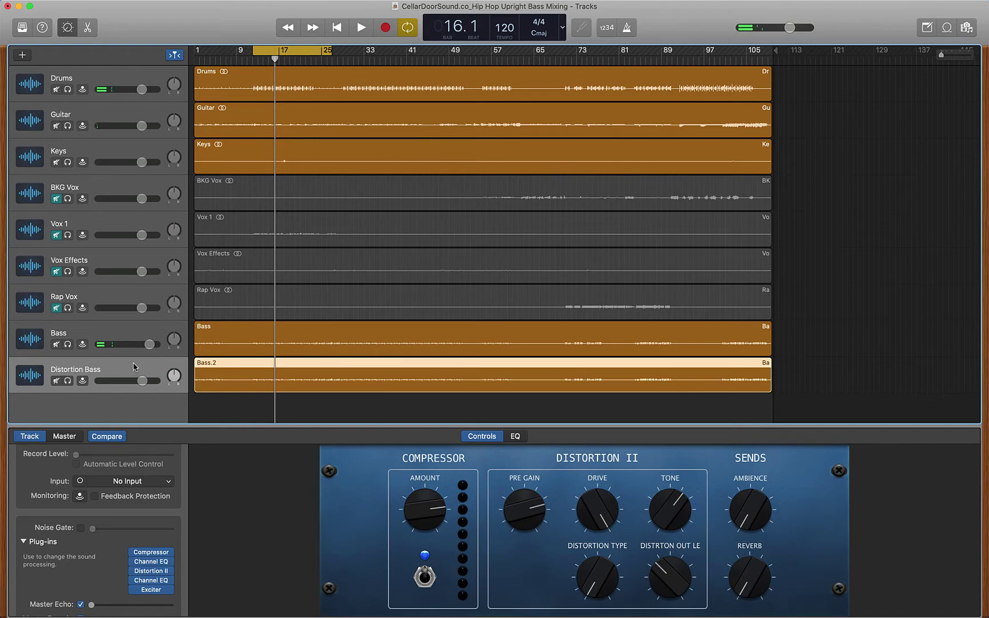
key(space)
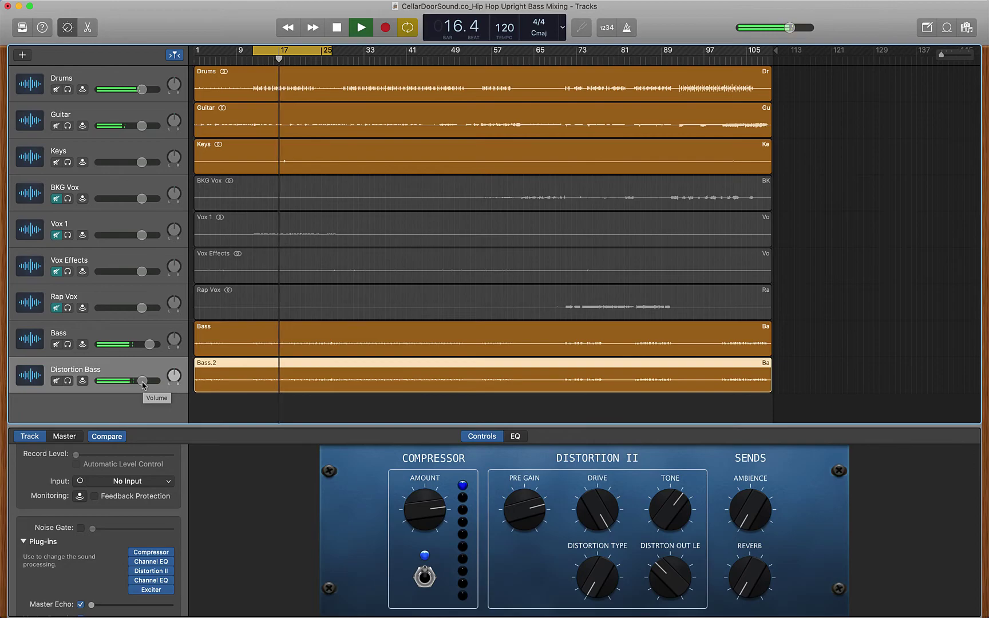
key(space)
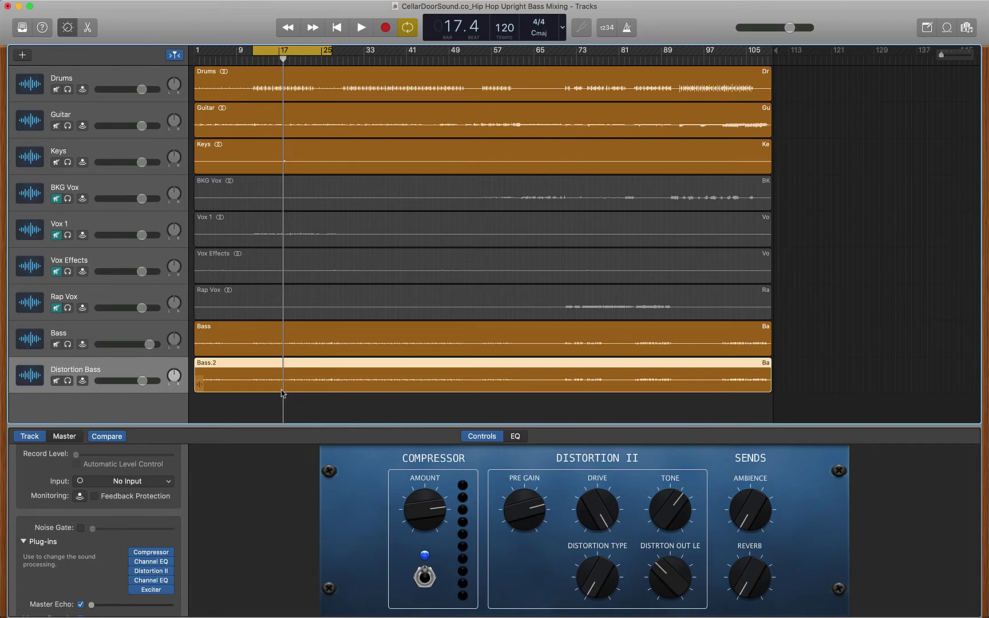
Step: Enable the master track's Channel EQ and set its low cut to 110 Hz at 24dB/Oct
click(66, 437)
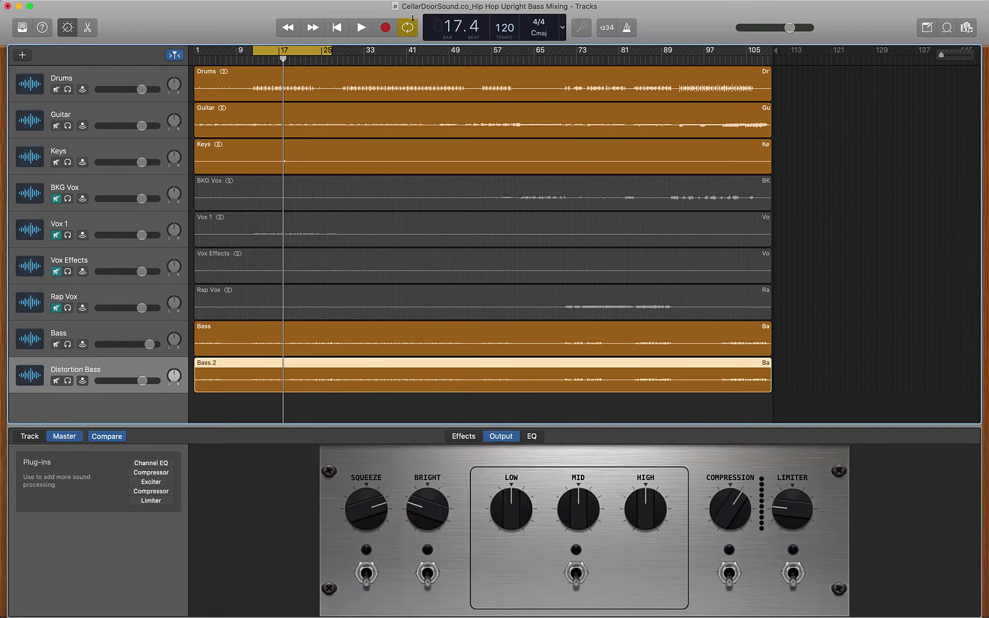
click(152, 464)
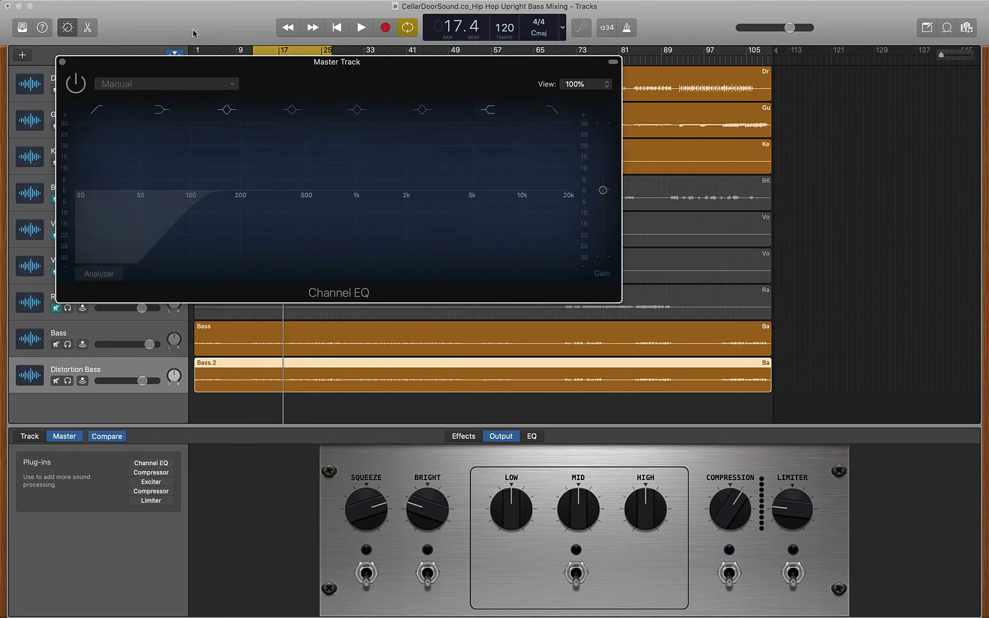
drag(281, 69, 398, 133)
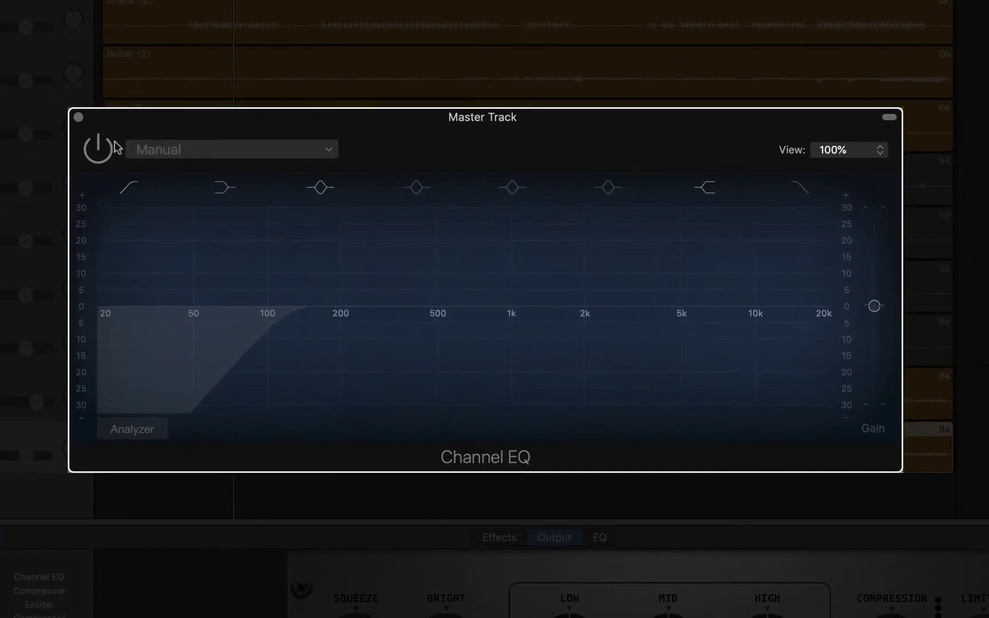
click(193, 146)
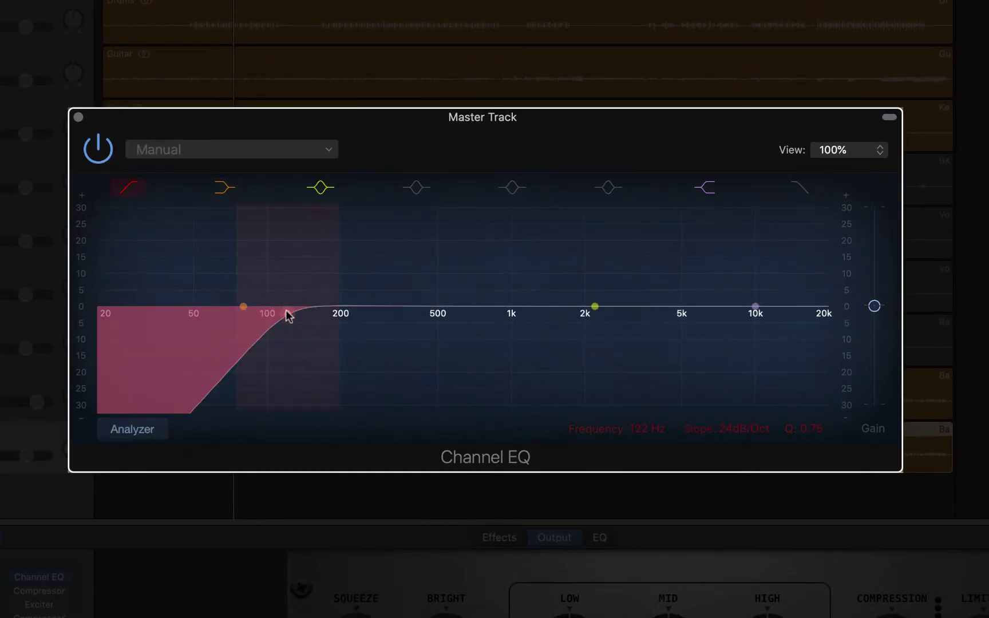
drag(289, 316, 278, 320)
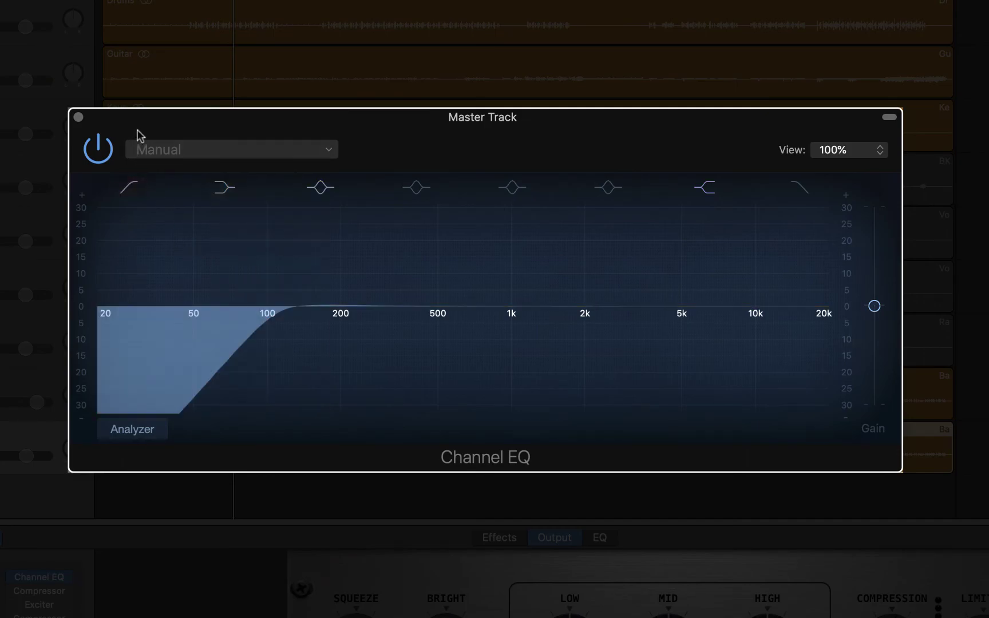
drag(143, 124, 196, 53)
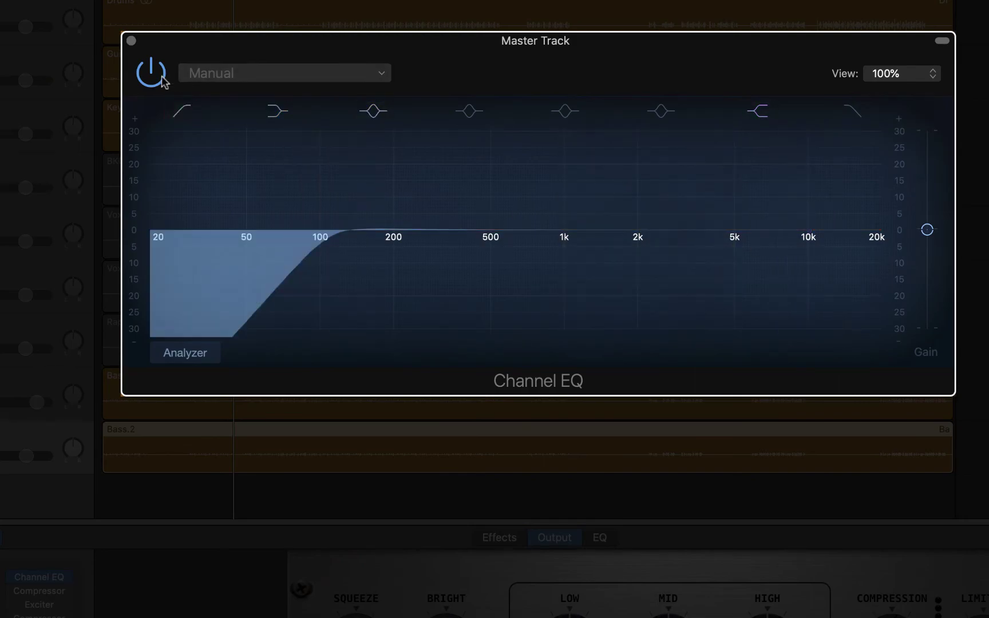
Step: Play the mix through the master low cut, comparing it with the Distortion Bass muted and unmuted
key(space)
click(162, 78)
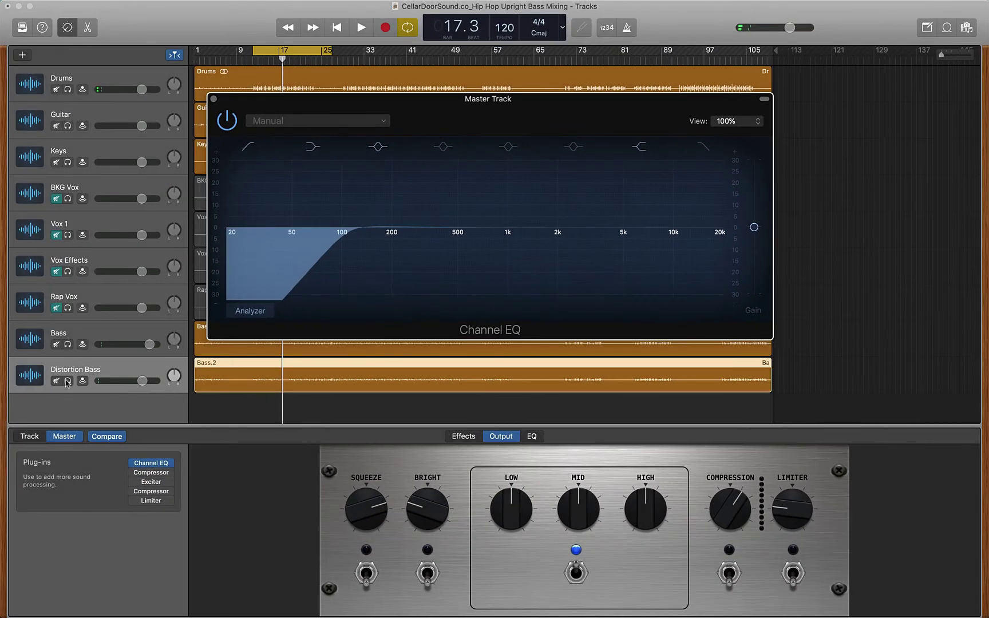
click(56, 381)
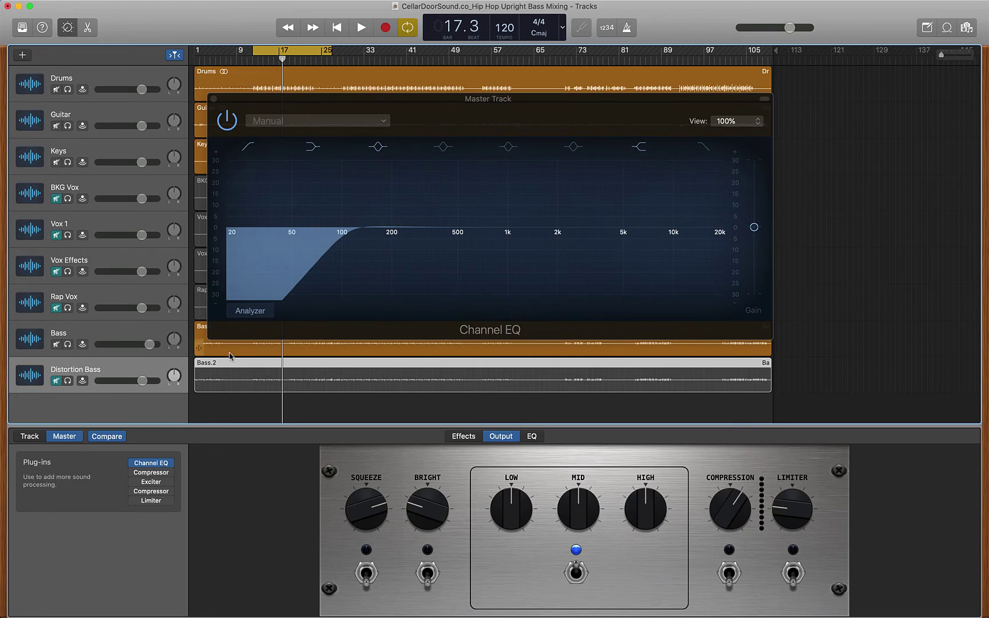
key(space)
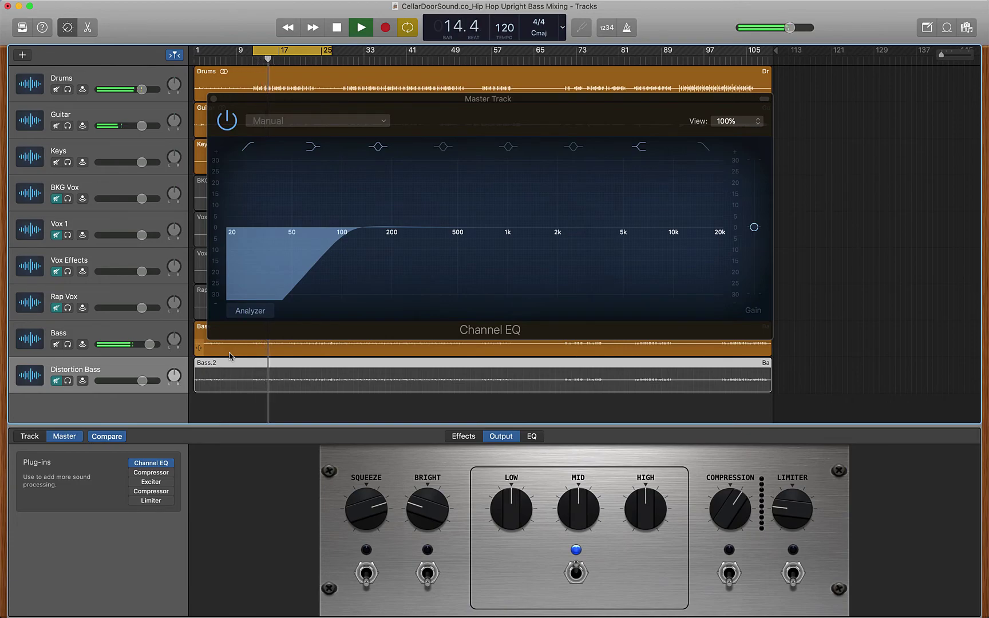
key(space)
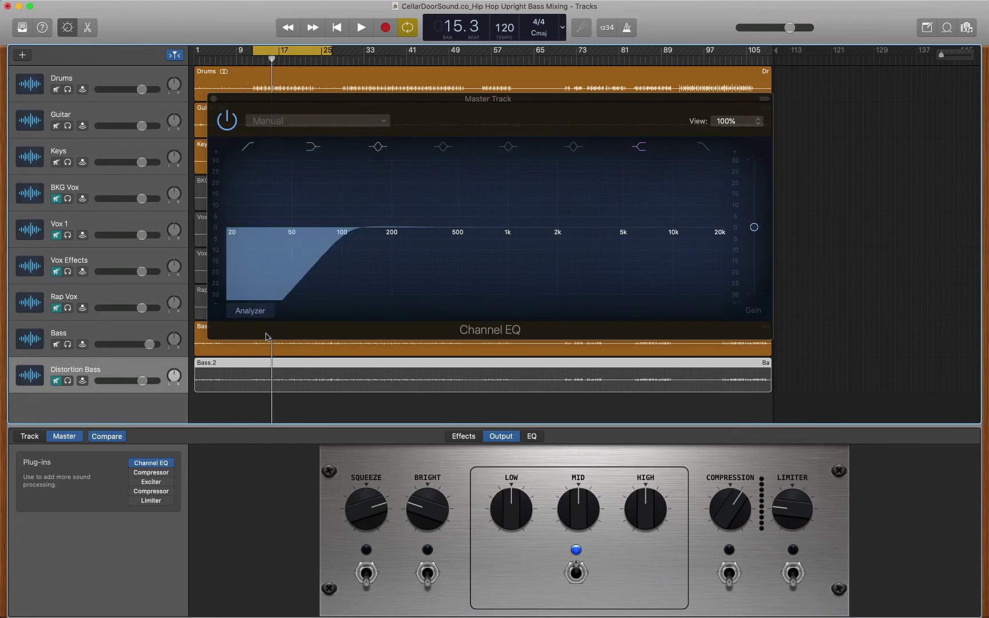
click(57, 380)
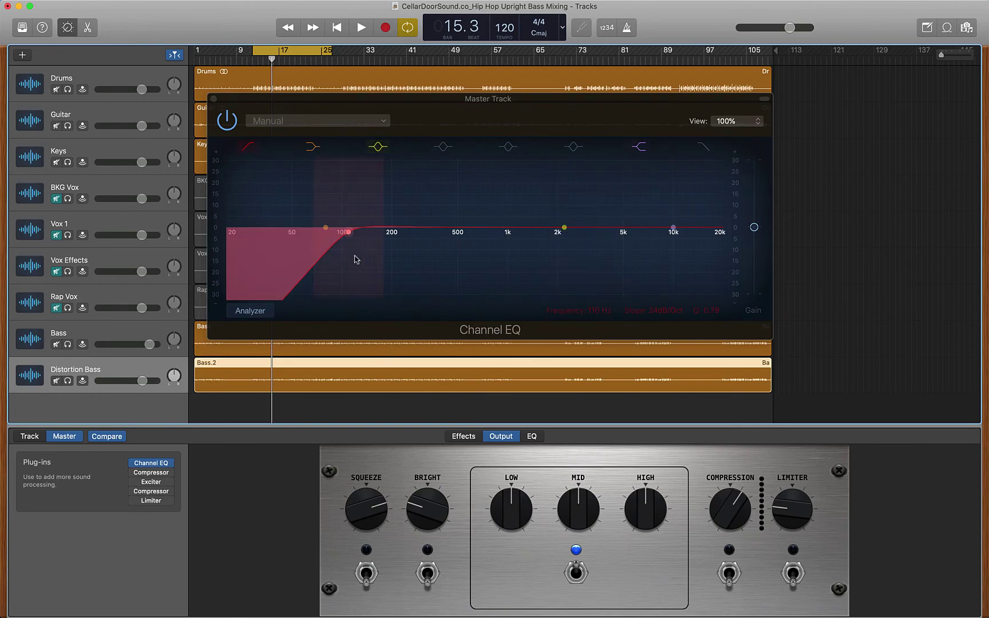
key(space)
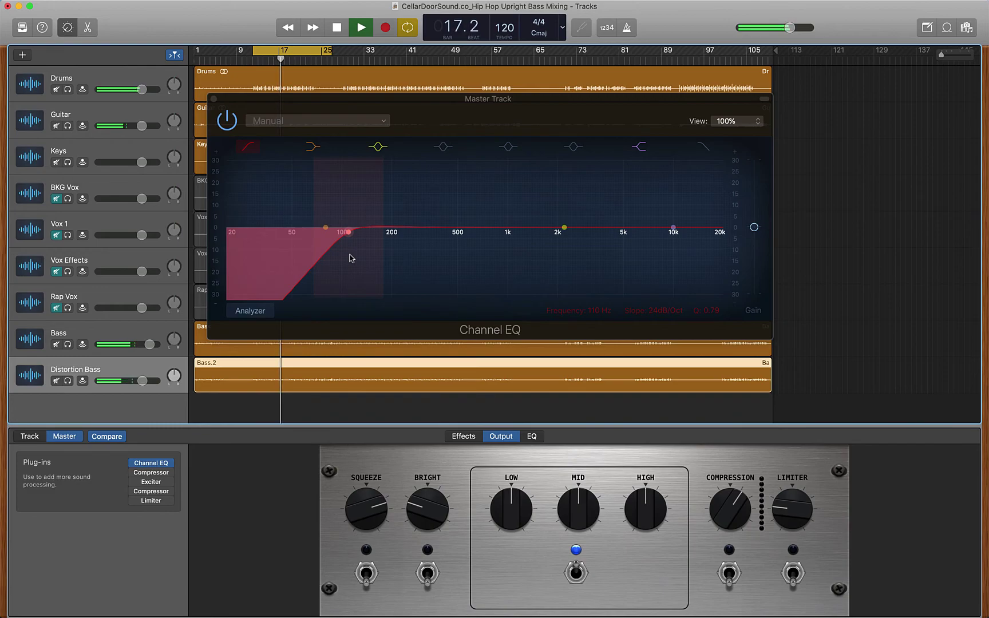
key(space)
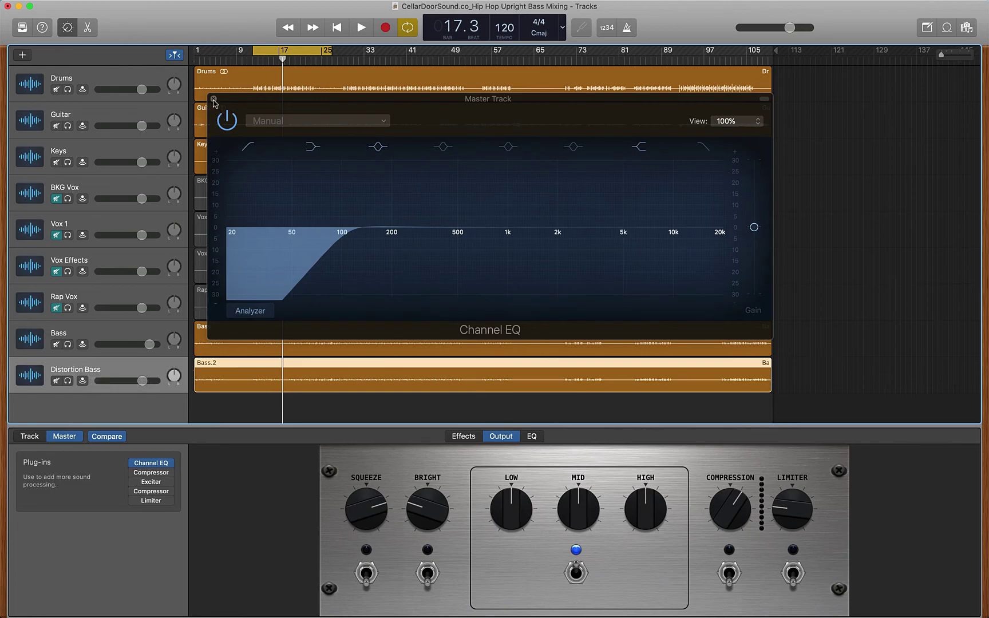
Step: Bypass and close the master Channel EQ, and return to the Distortion Bass track's settings
click(227, 120)
click(213, 98)
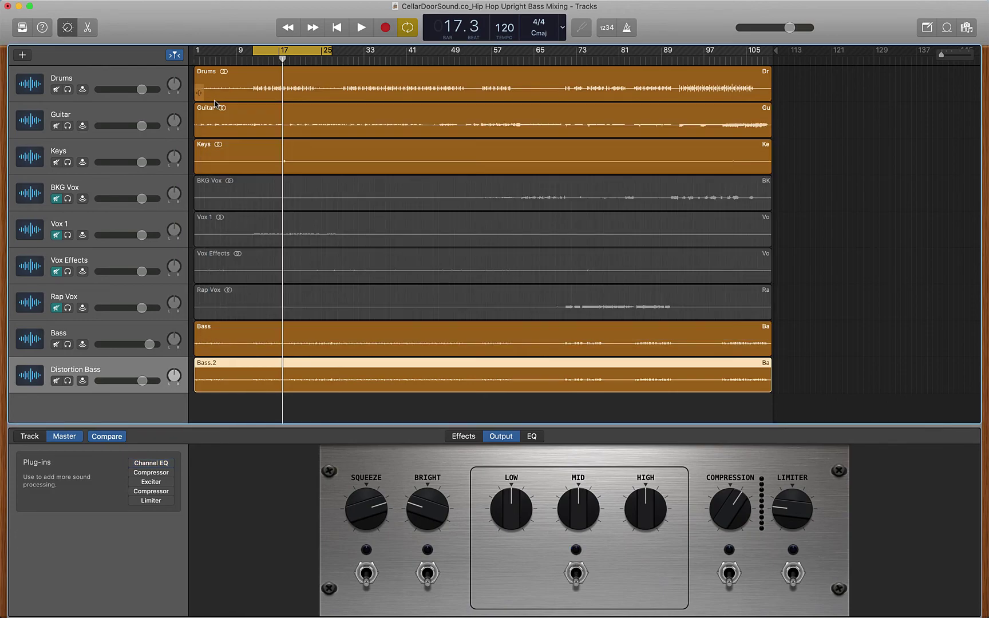
click(30, 436)
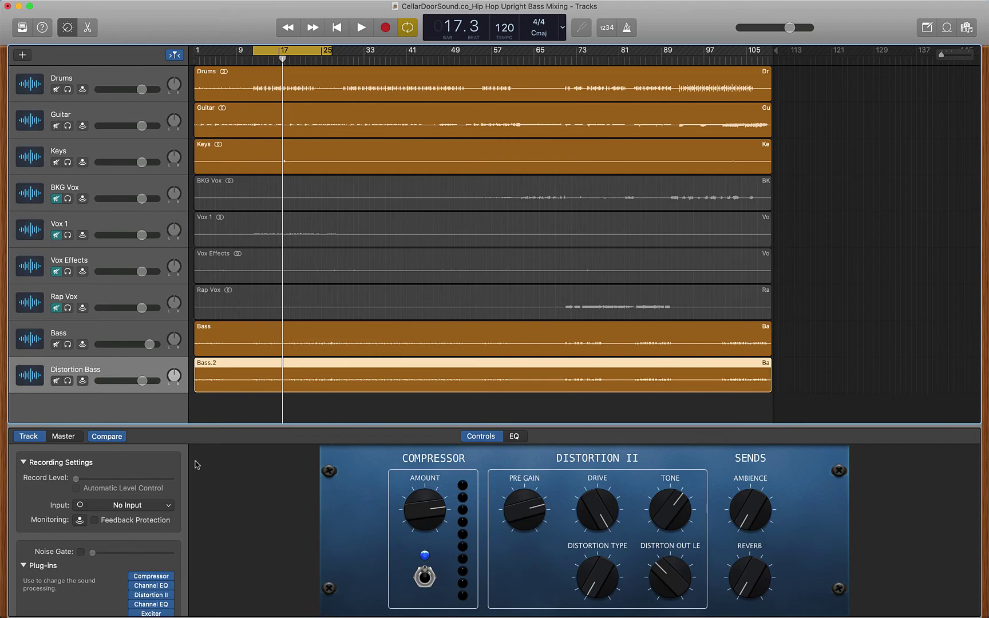
Step: Review the Channel EQ settings on the Bass track and close the plug-in window
click(134, 335)
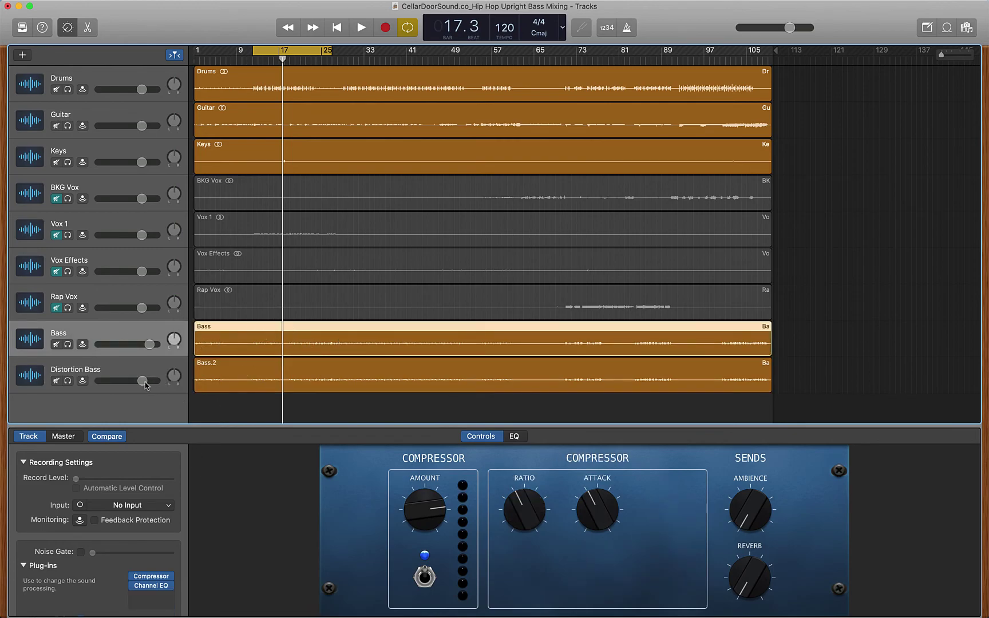
click(151, 585)
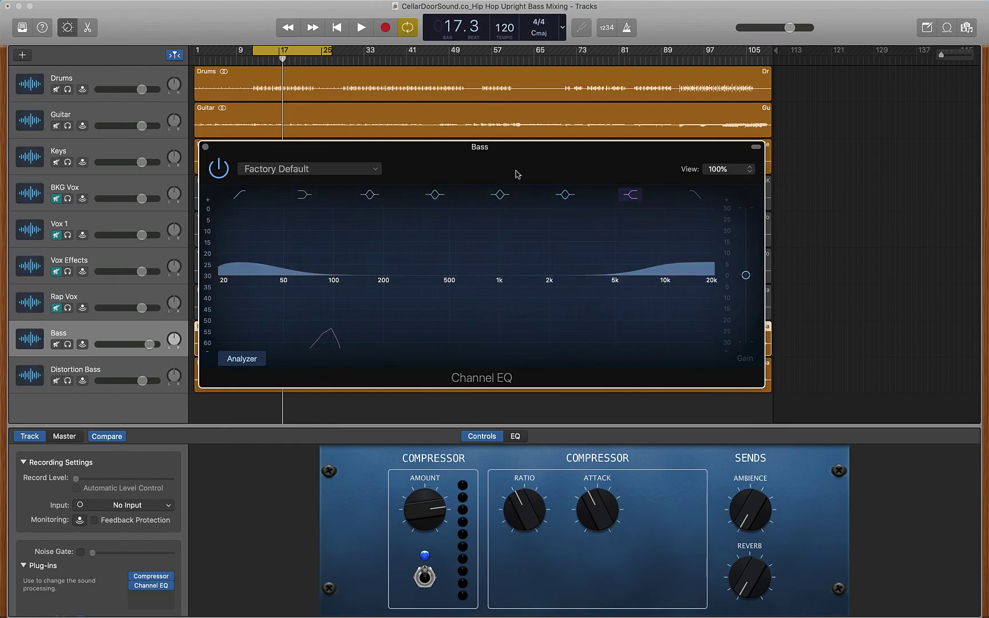
click(205, 146)
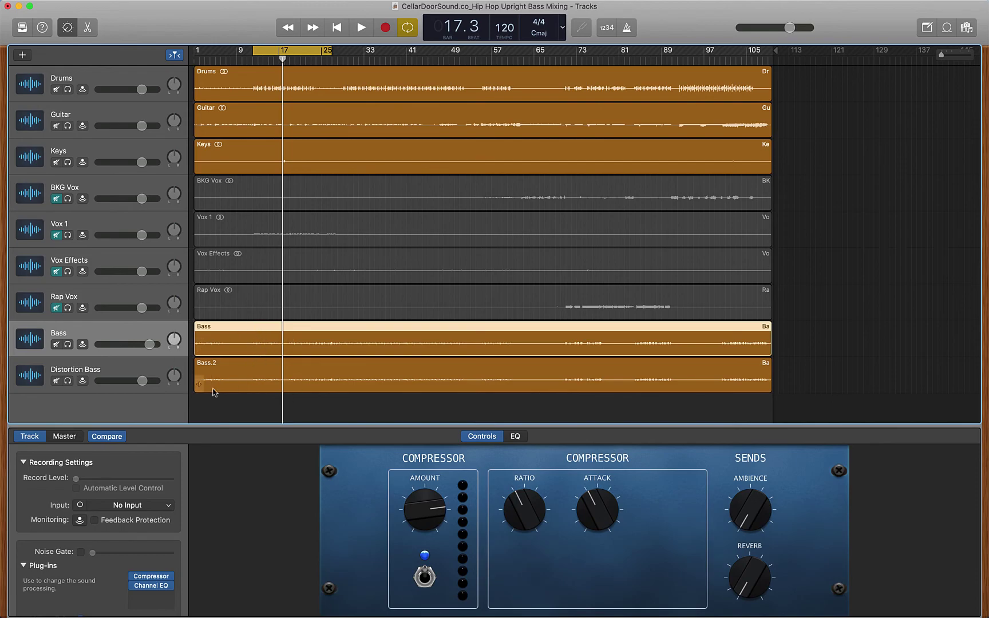
Step: Review the Distortion II, second Channel EQ and Exciter settings on the Distortion Bass track, closing the plug-in window when done
click(112, 368)
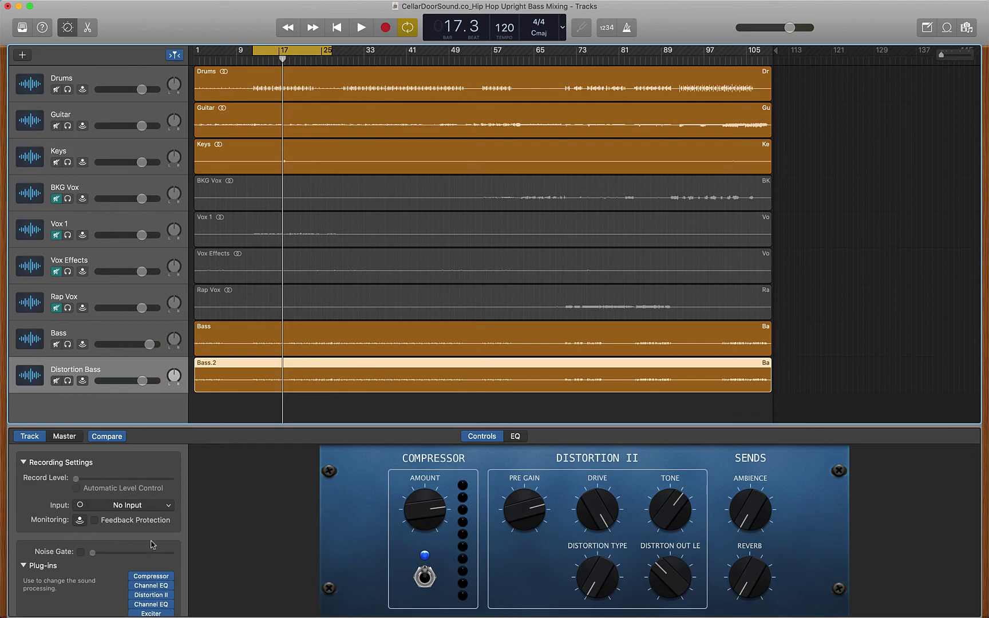
scroll(152, 549, down, 3)
click(150, 572)
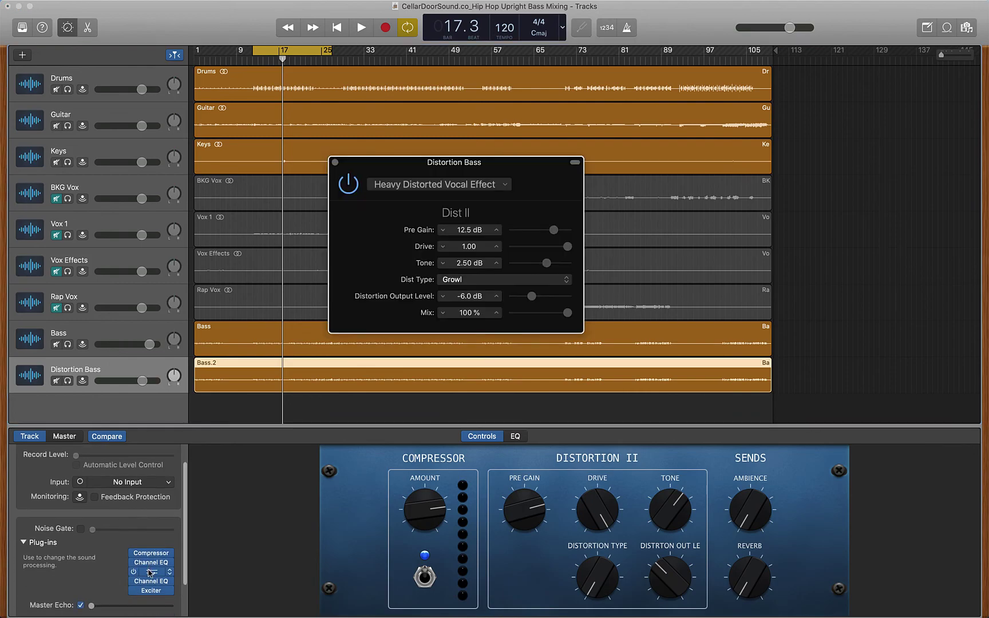
click(151, 581)
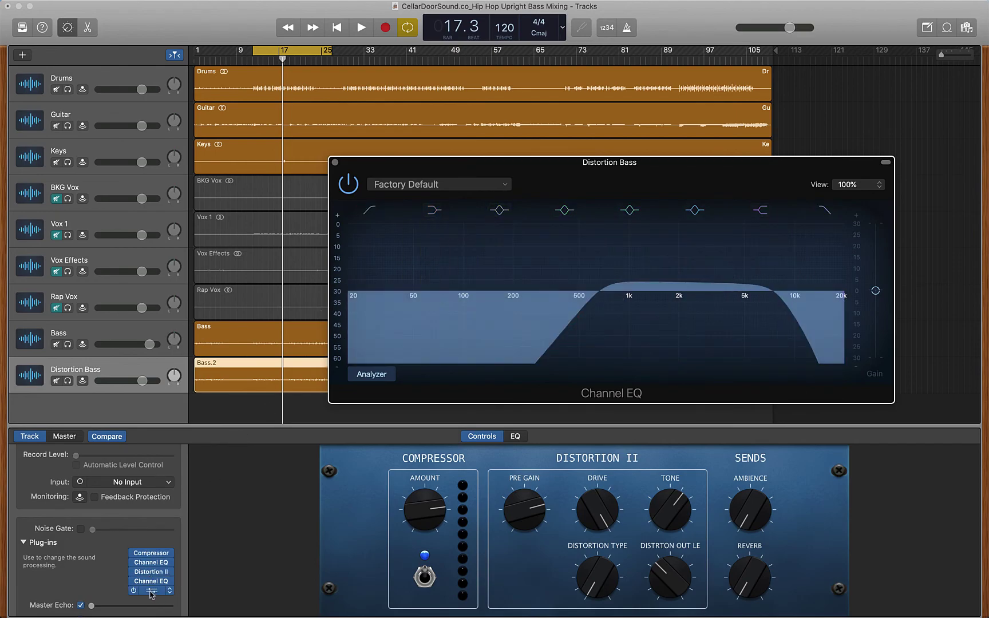
click(151, 591)
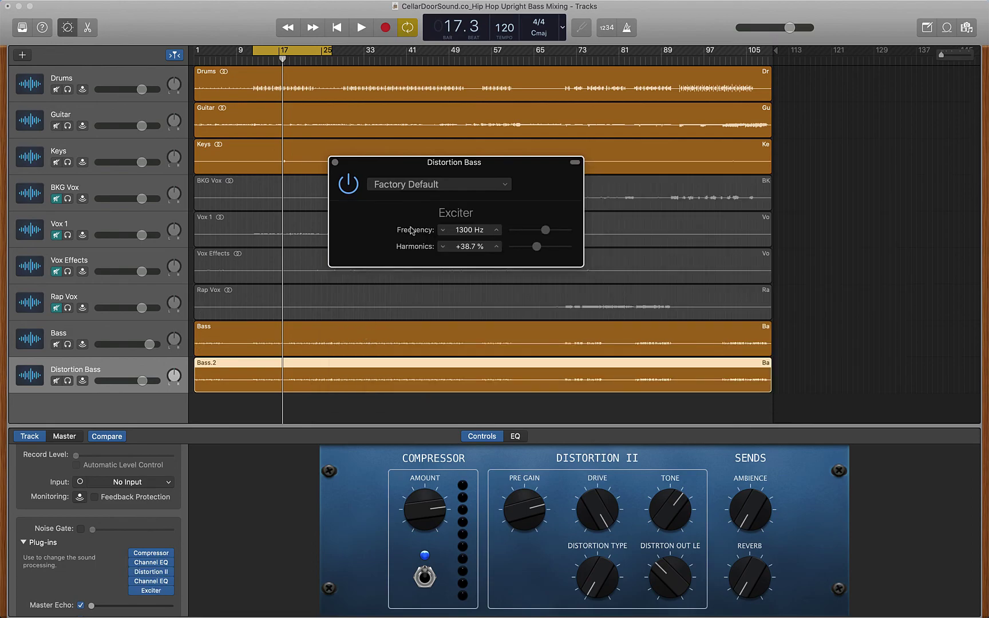
click(335, 162)
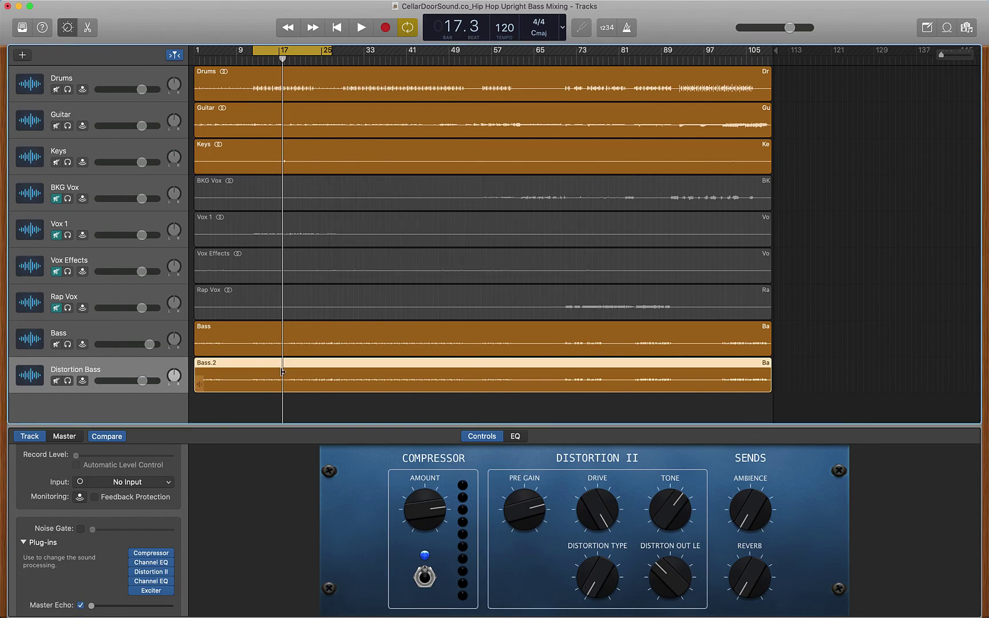
Step: Review the low cut in the master track's bypassed Channel EQ and close its window
click(71, 439)
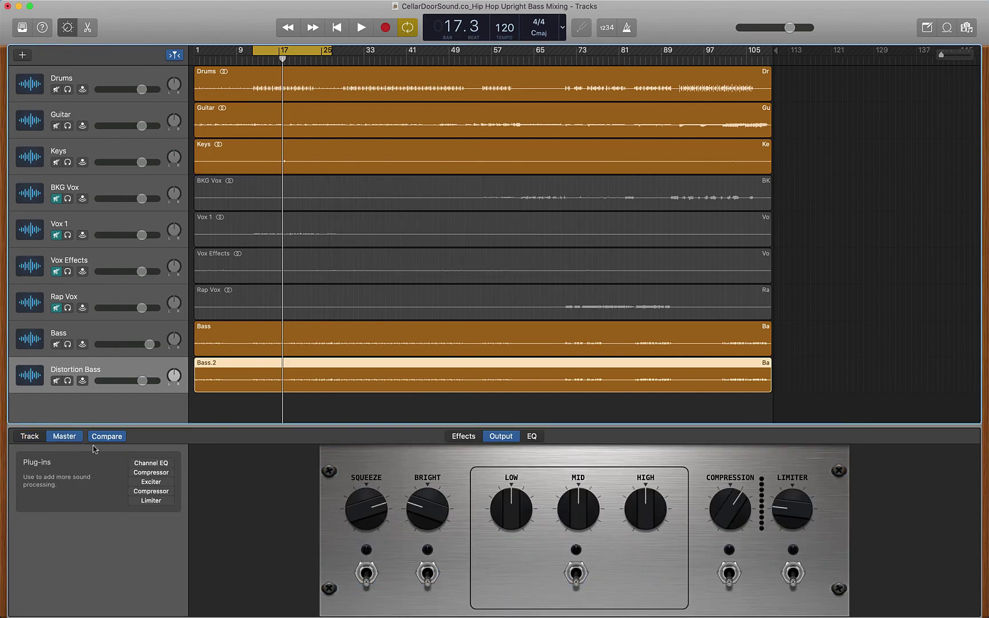
click(150, 463)
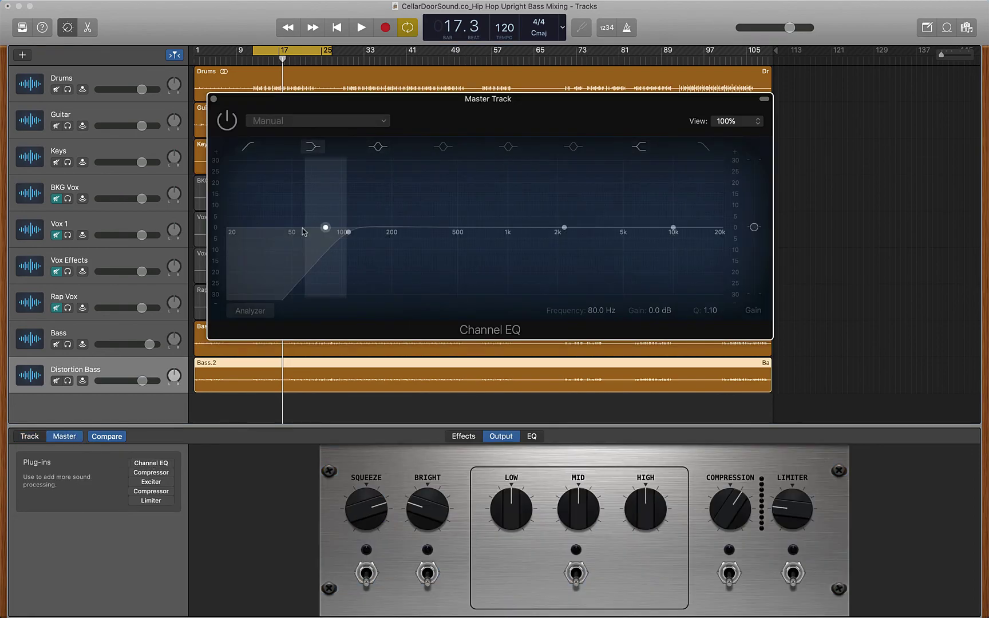
click(213, 99)
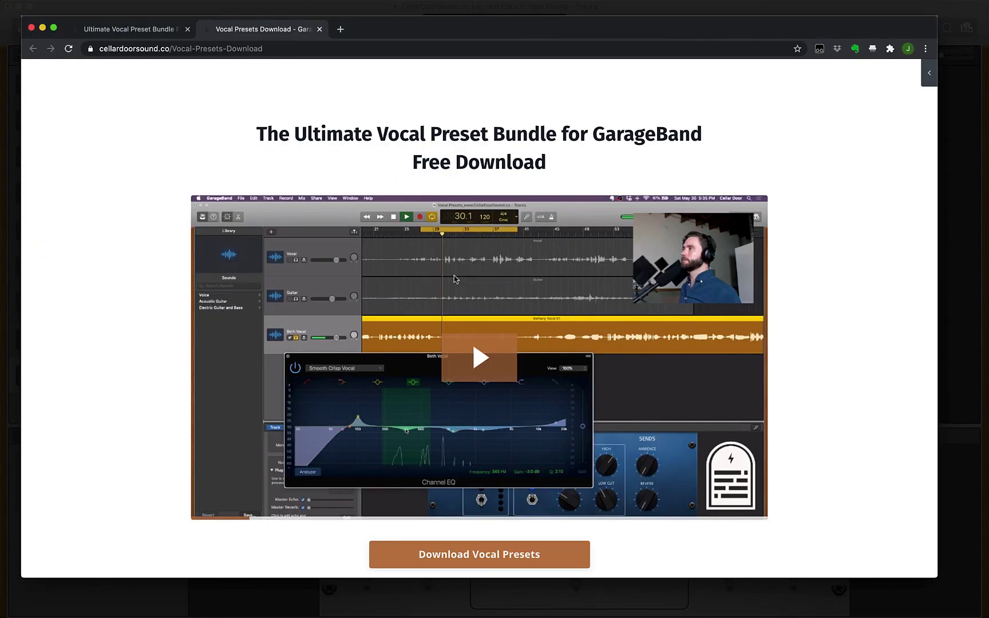
Step: View the free vocal presets sign-up page in the web browser, and return to the Vocal Presets Download page
click(139, 30)
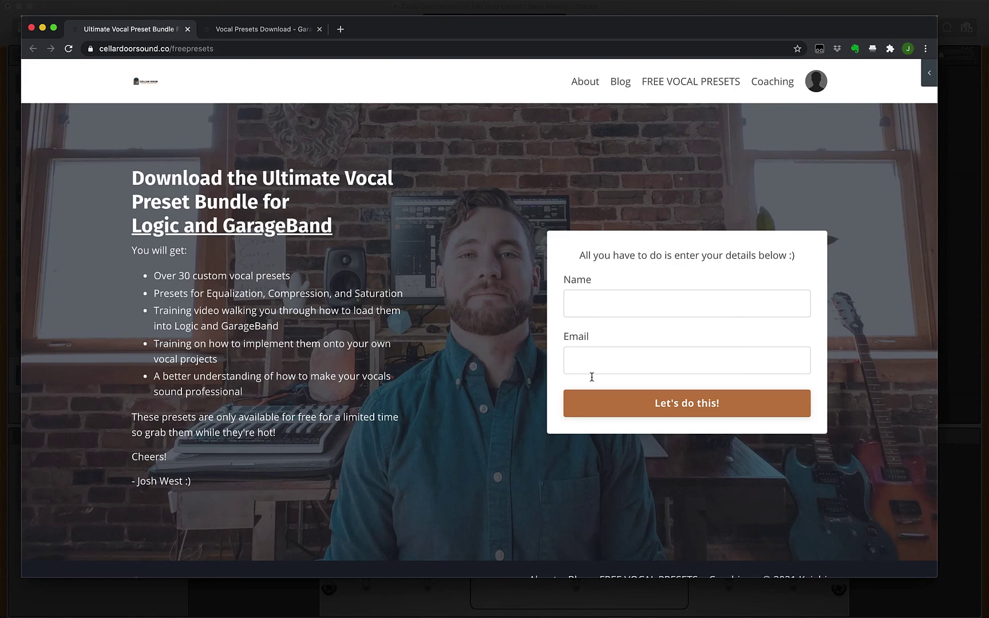
click(266, 29)
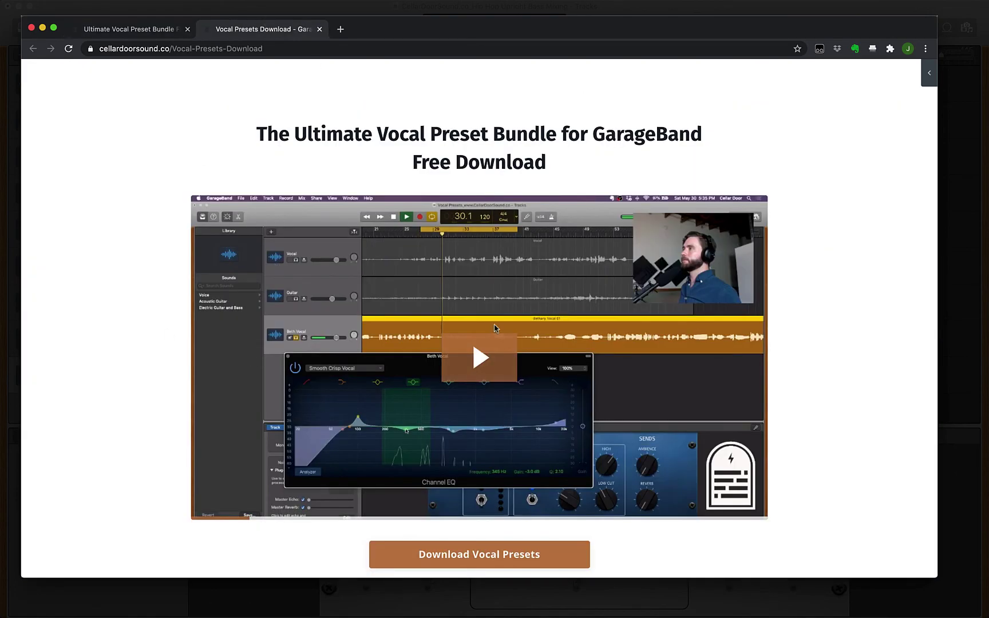